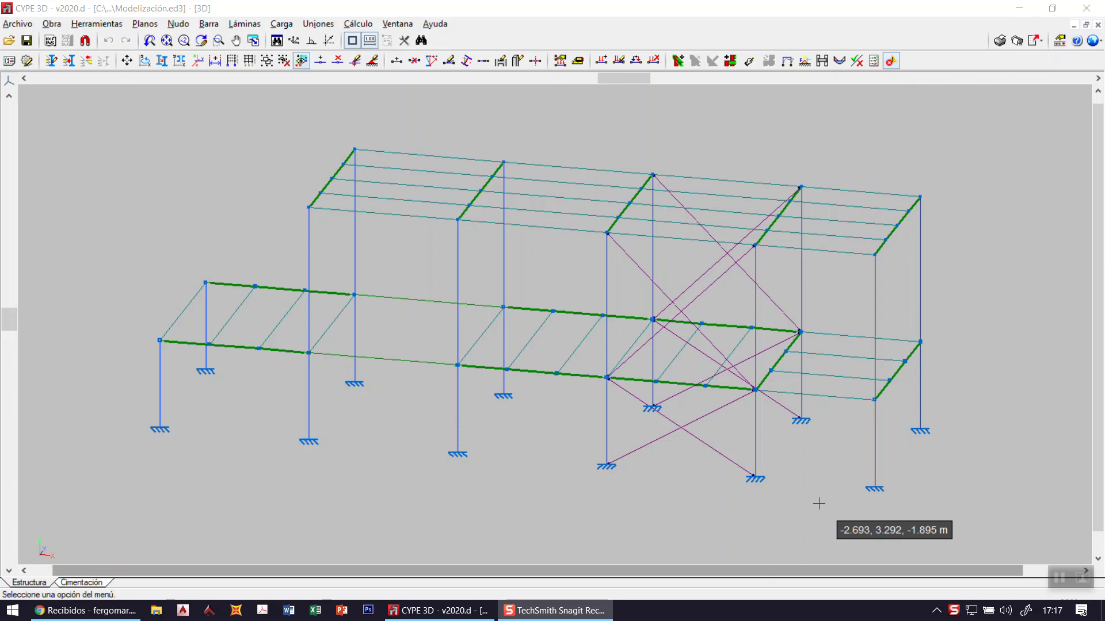
left_click(358, 25)
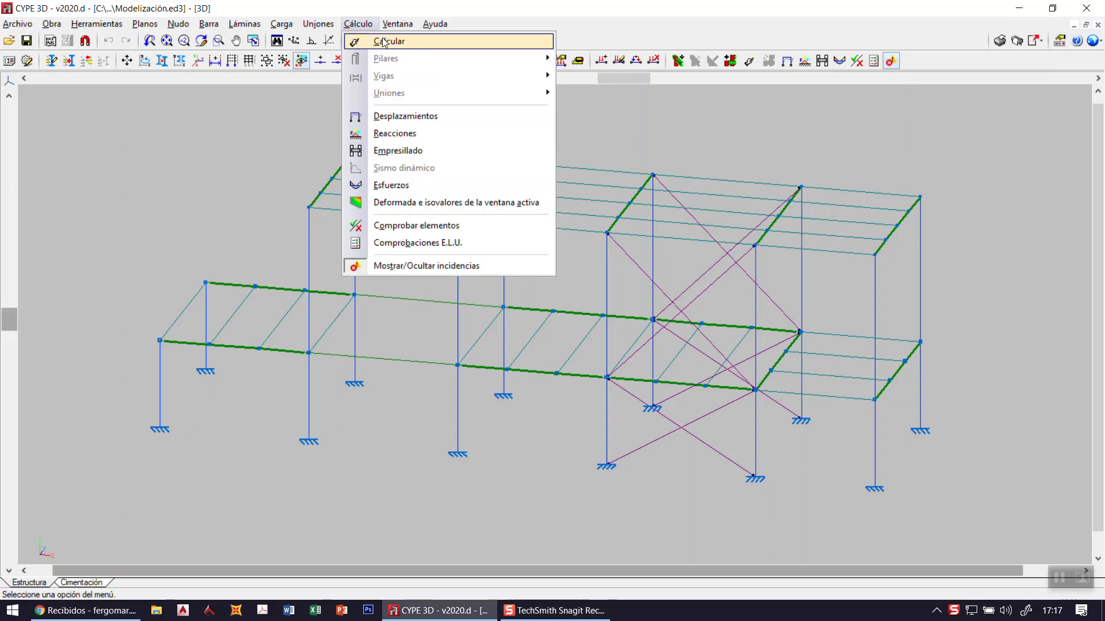
left_click(451, 5)
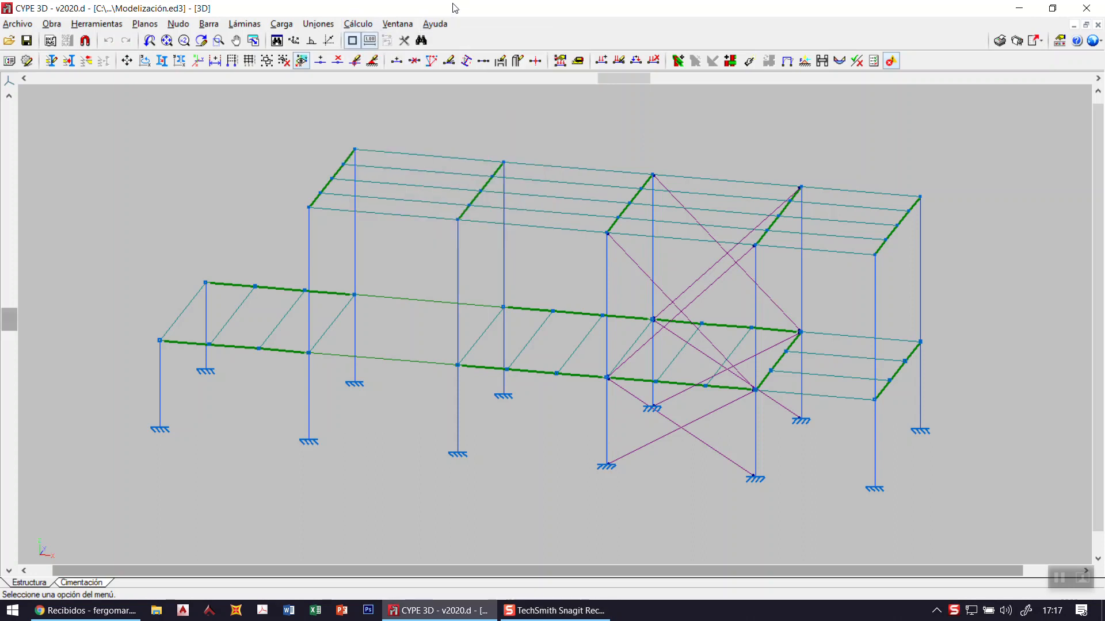
scroll(609, 162, "up", 2)
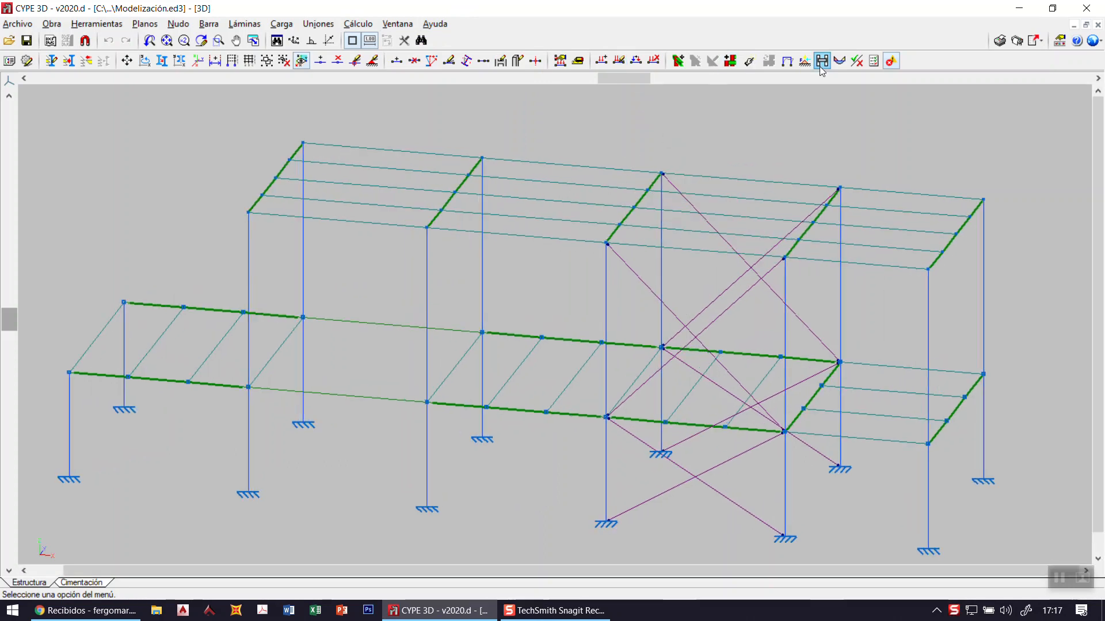
Step: Display the steel section assigned to every bar and examine the profiles of the roof beams, joists and columns
left_click(453, 64)
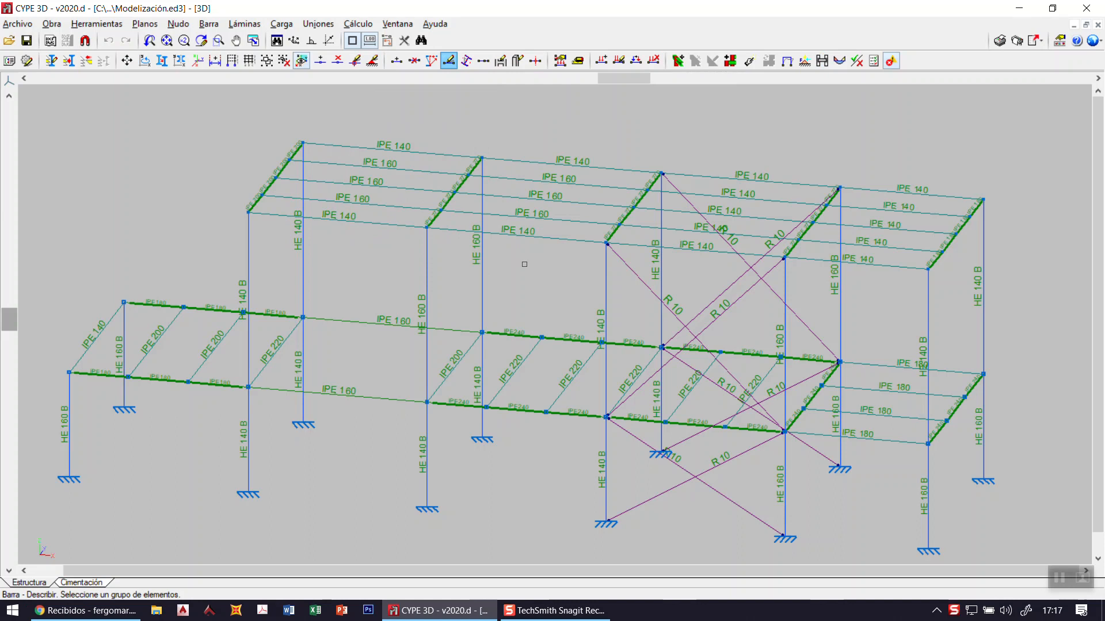
scroll(546, 268, "up", 5)
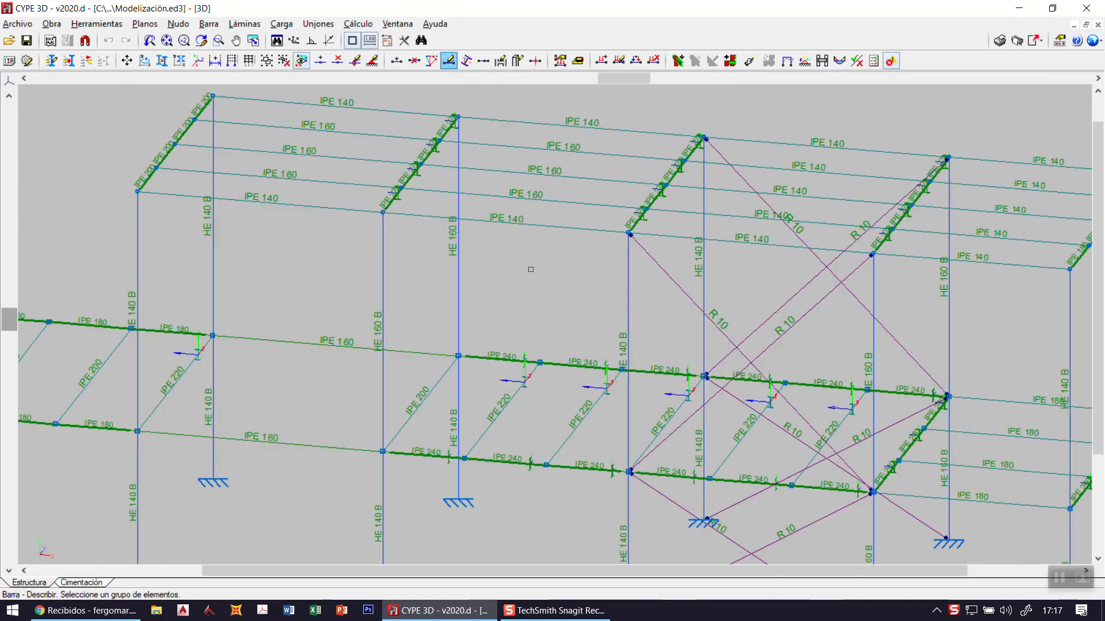
scroll(424, 164, "up", 1)
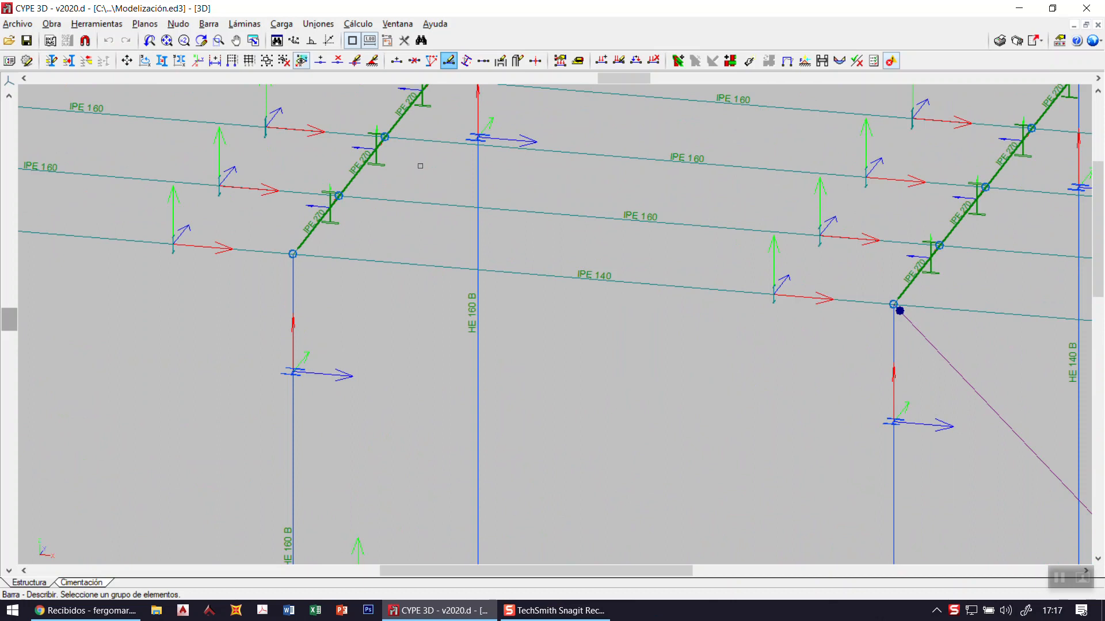
scroll(363, 304, "down", 1)
scroll(359, 204, "up", 4)
scroll(362, 193, "down", 1)
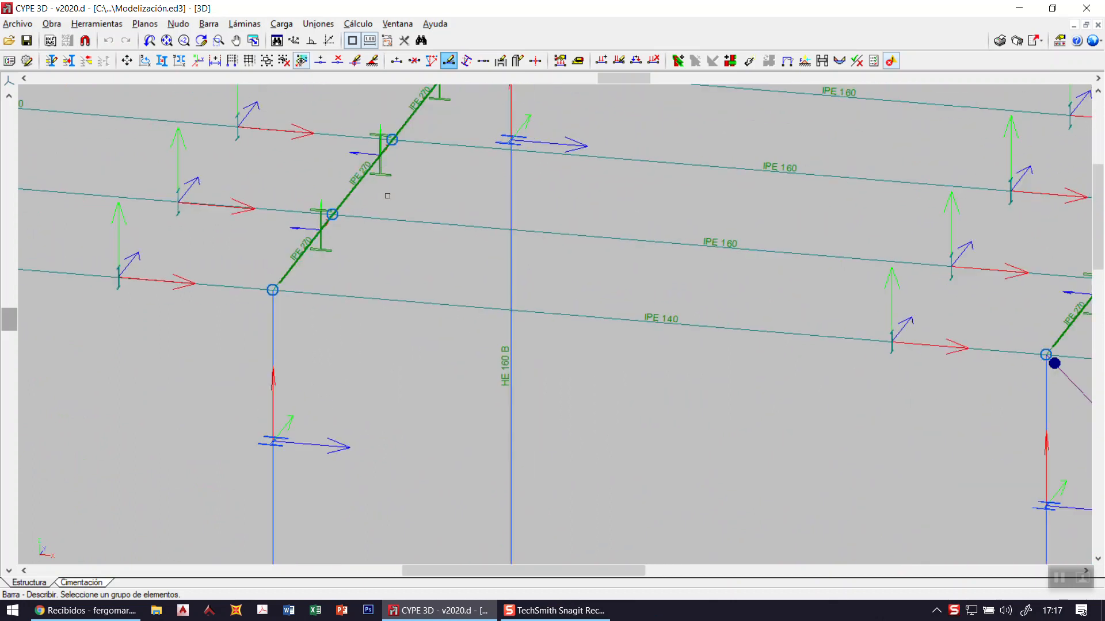
mouse_move(325, 258)
scroll(501, 236, "down", 2)
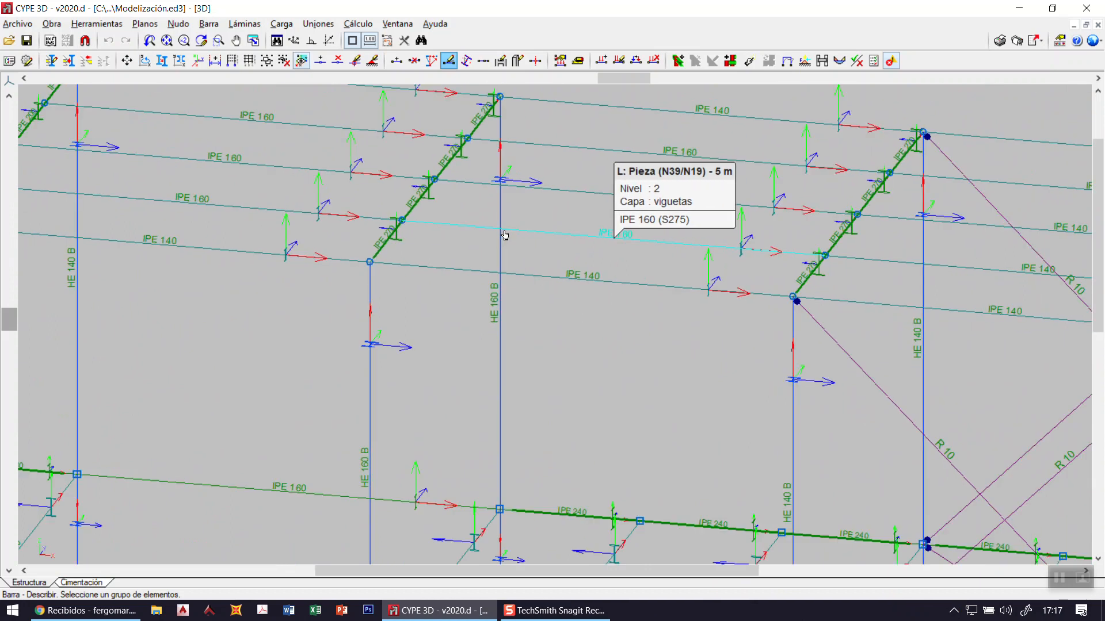
scroll(633, 286, "down", 2)
scroll(575, 299, "down", 2)
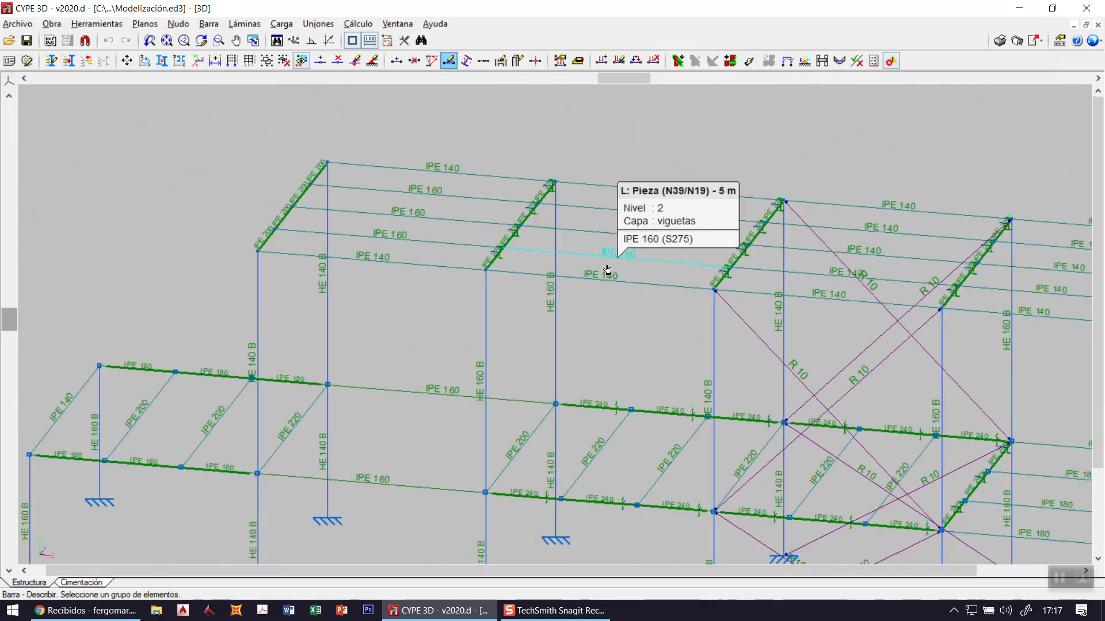
scroll(575, 287, "down", 2)
middle_click_drag(568, 300, 555, 294)
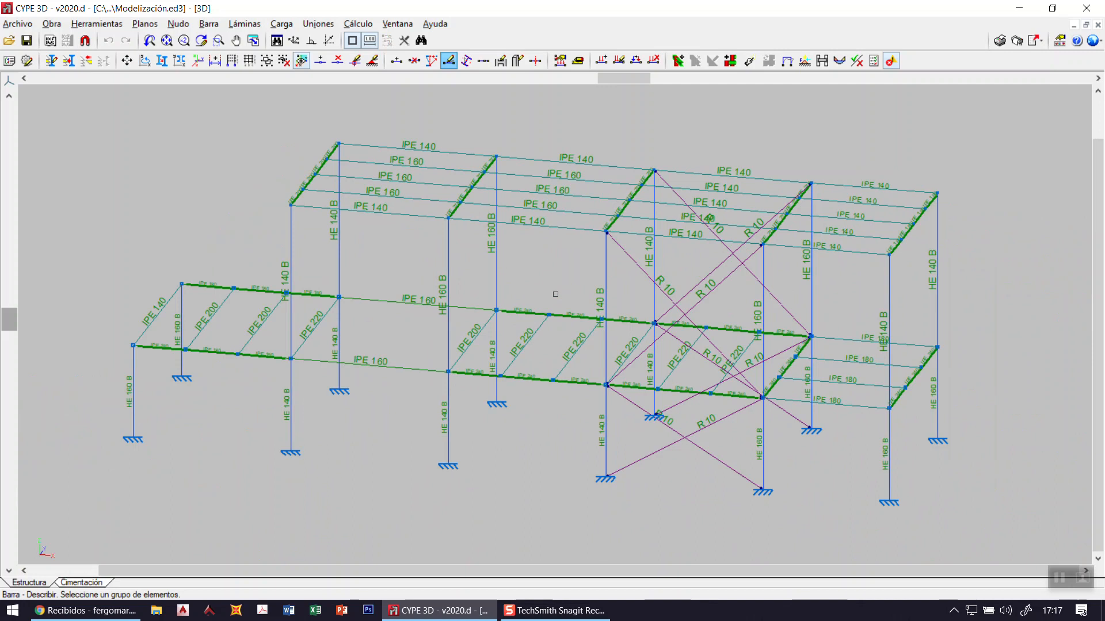
Step: Open the 3D model of the structure, inspect the beams, columns and bracing from several angles, and close it
left_click(114, 25)
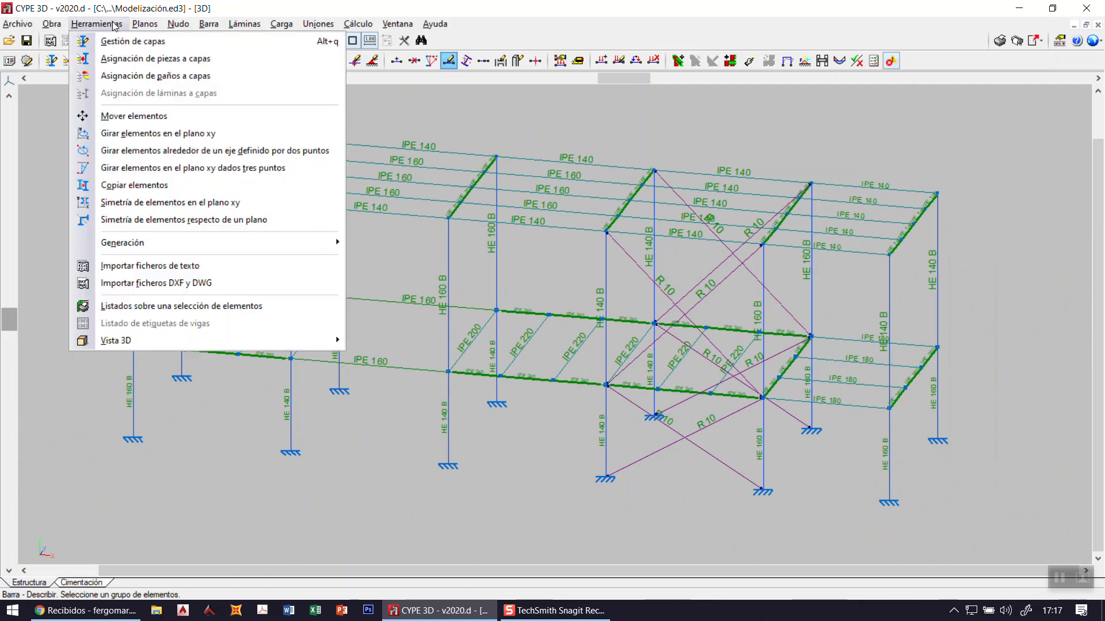
mouse_move(161, 340)
left_click(400, 342)
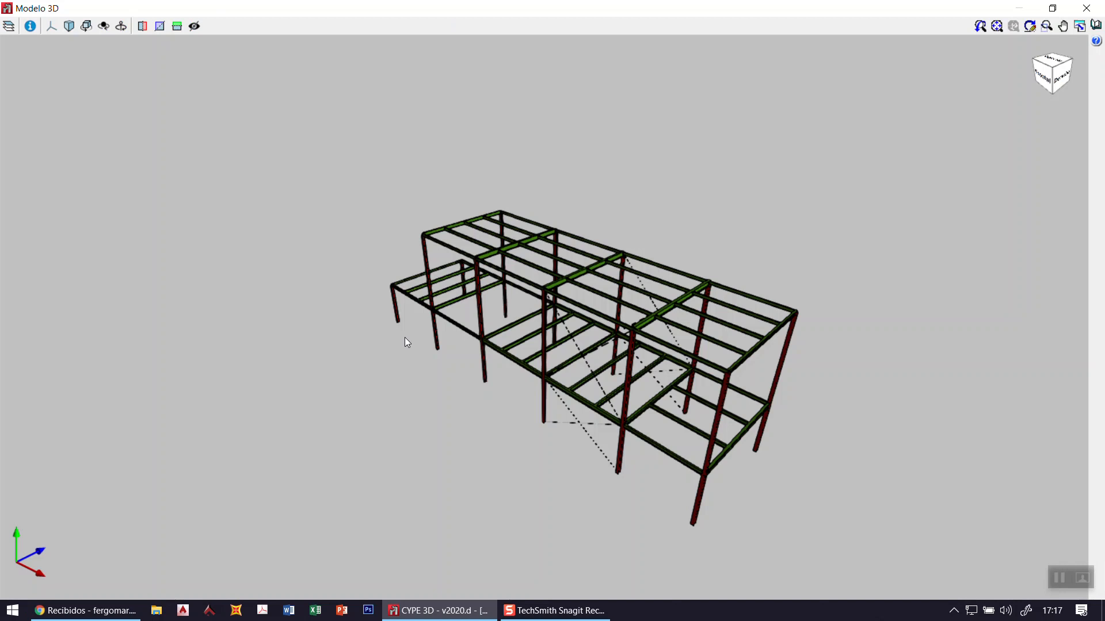
left_click_drag(443, 329, 513, 323)
scroll(481, 329, "up", 6)
middle_click_drag(545, 271, 464, 269)
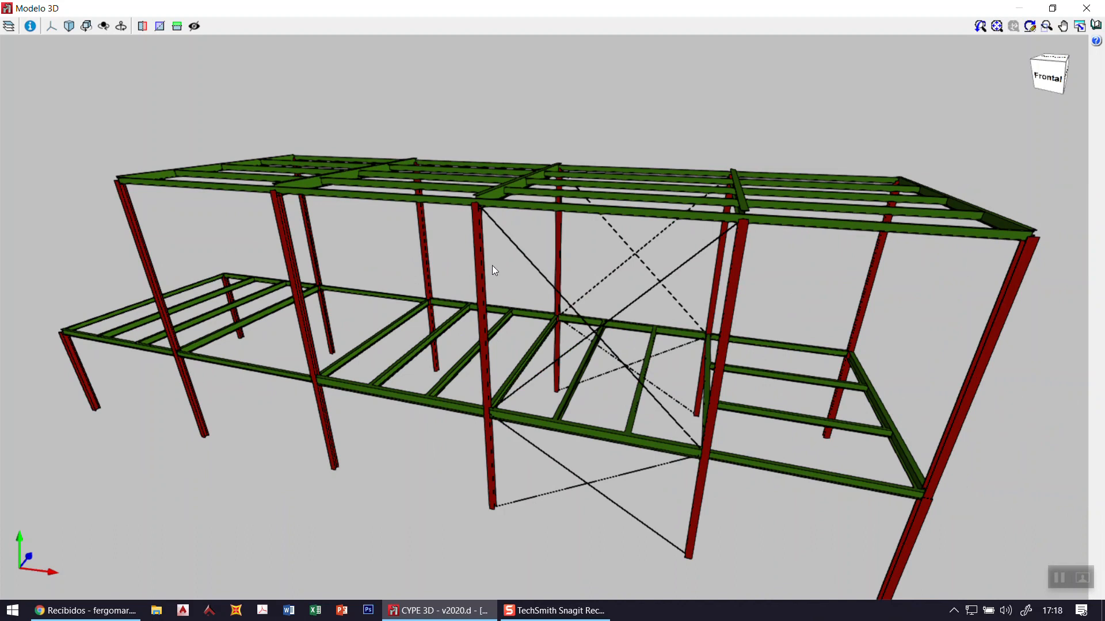
mouse_move(540, 256)
left_mouse_down()
mouse_move(409, 240)
mouse_move(554, 259)
left_mouse_up()
scroll(288, 199, "up", 3)
middle_click_drag(320, 202, 256, 227)
scroll(518, 211, "down", 4)
scroll(463, 257, "up", 2)
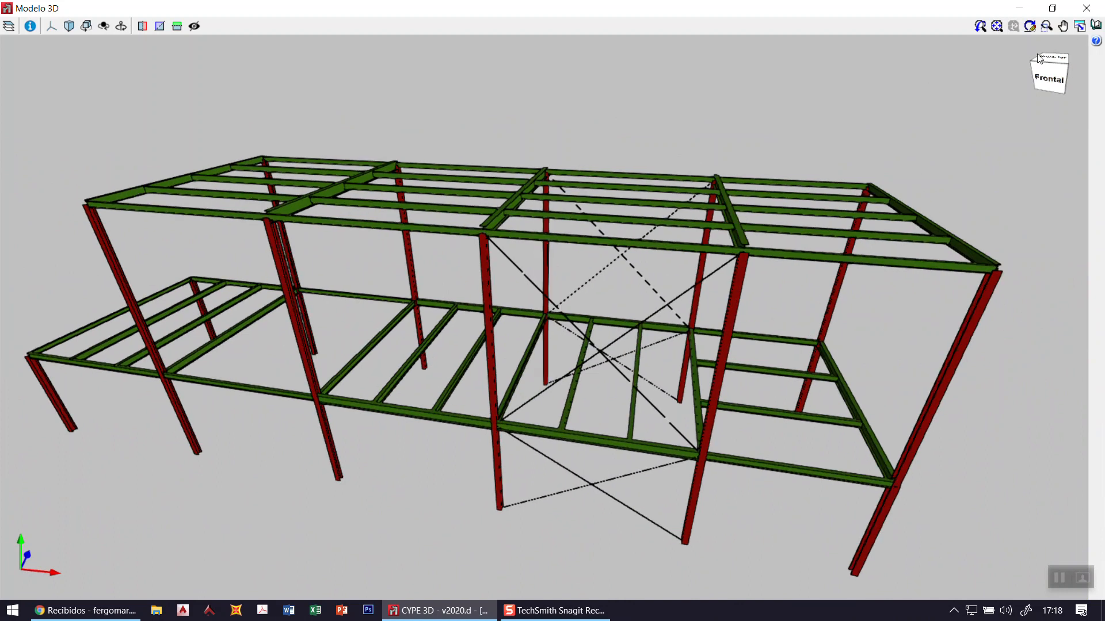
left_click(1086, 9)
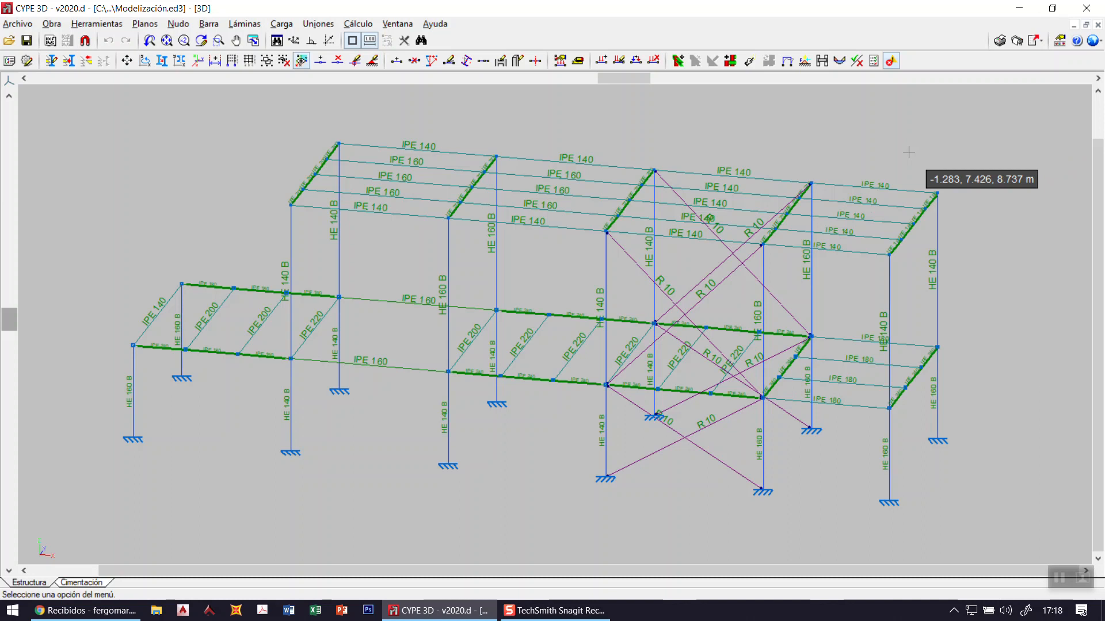
Step: Run the element check on the whole structure and read which checks the roof joist Pórtico16 does not meet
left_click(856, 61)
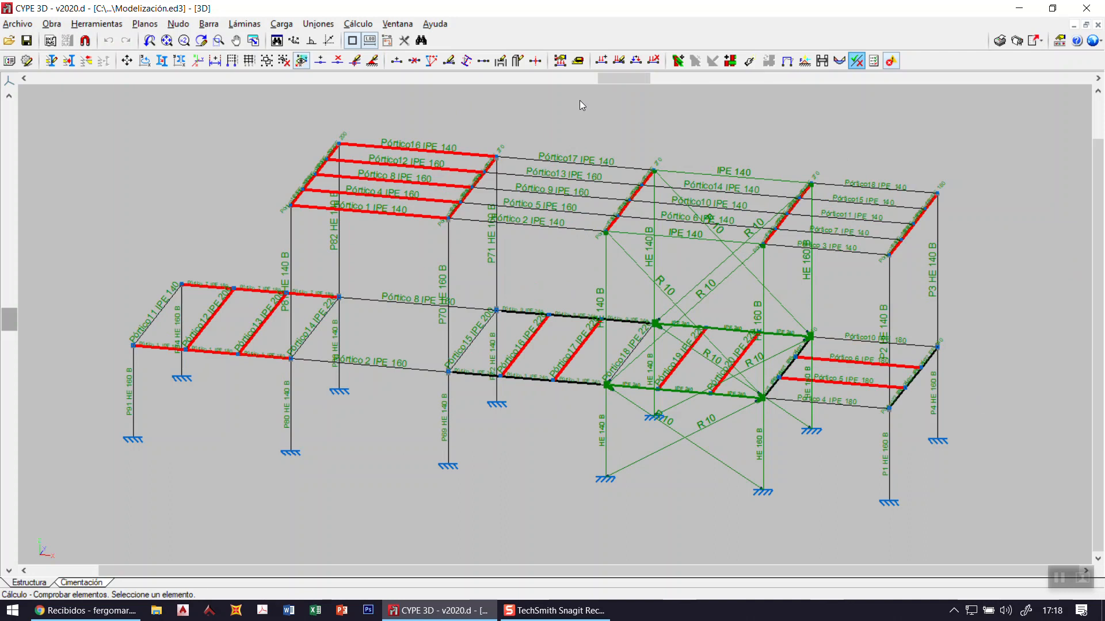
mouse_move(468, 147)
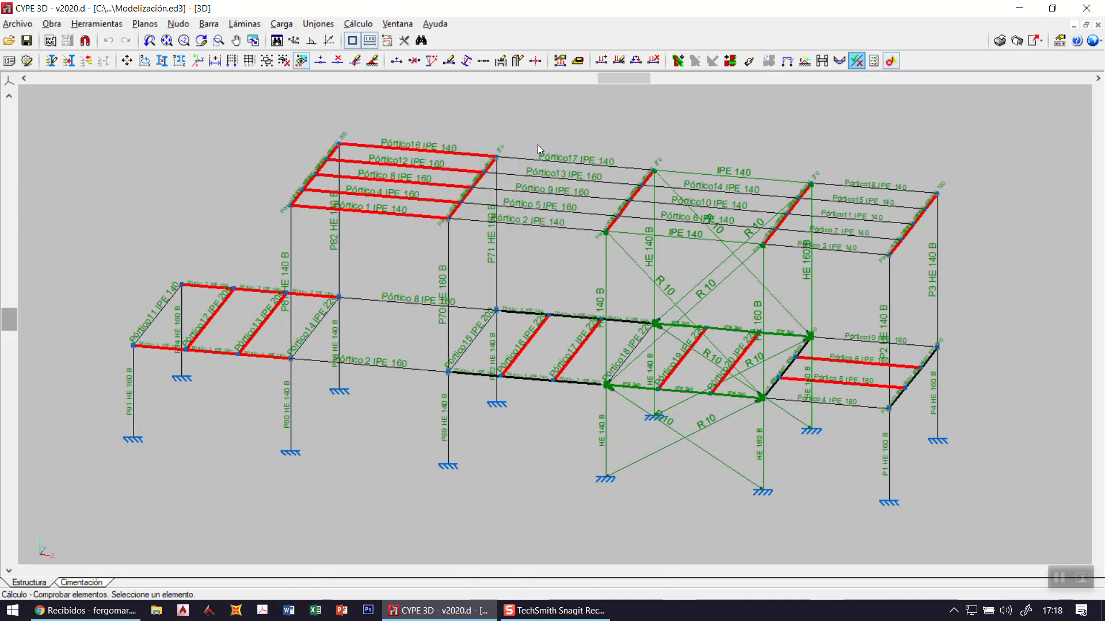
scroll(538, 143, "up", 2)
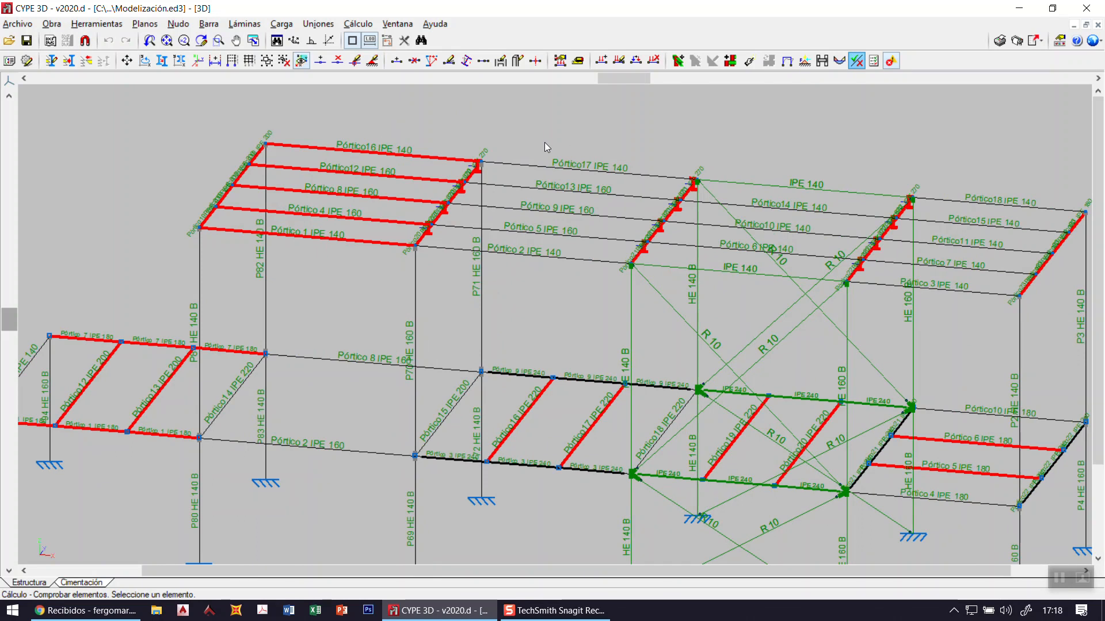
mouse_move(557, 165)
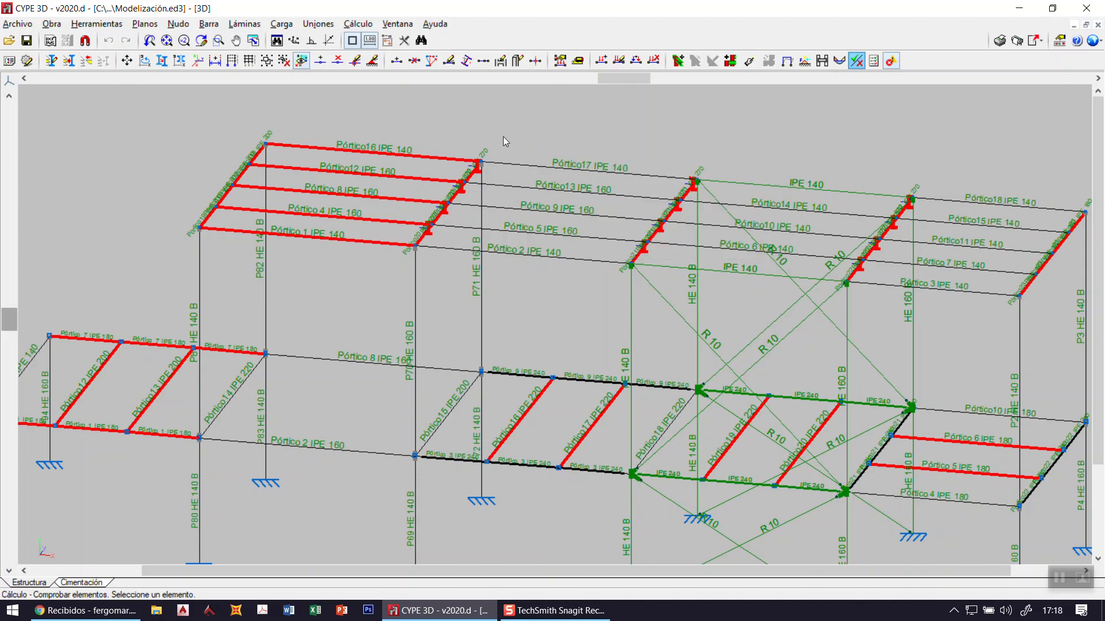
mouse_move(416, 156)
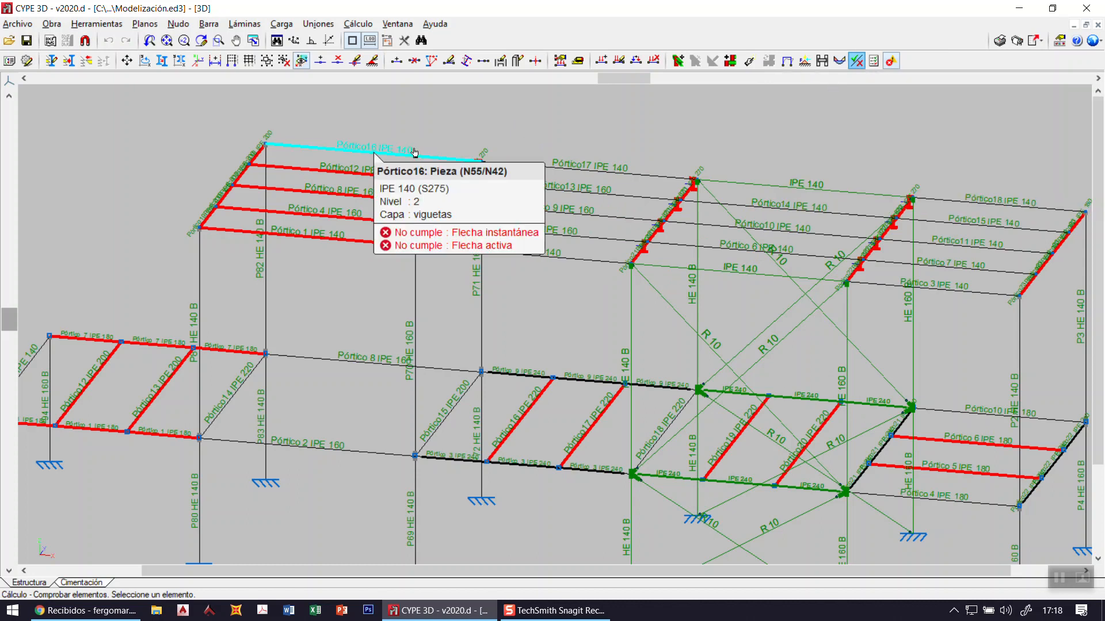
scroll(429, 145, "down", 2)
scroll(569, 282, "up", 3)
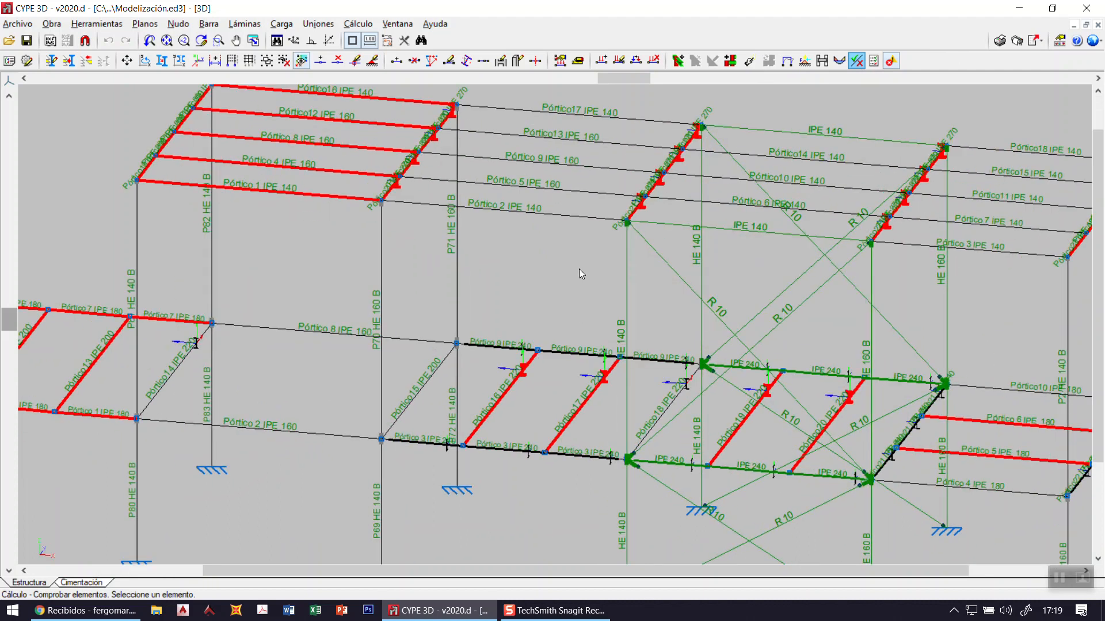
scroll(581, 266, "down", 2)
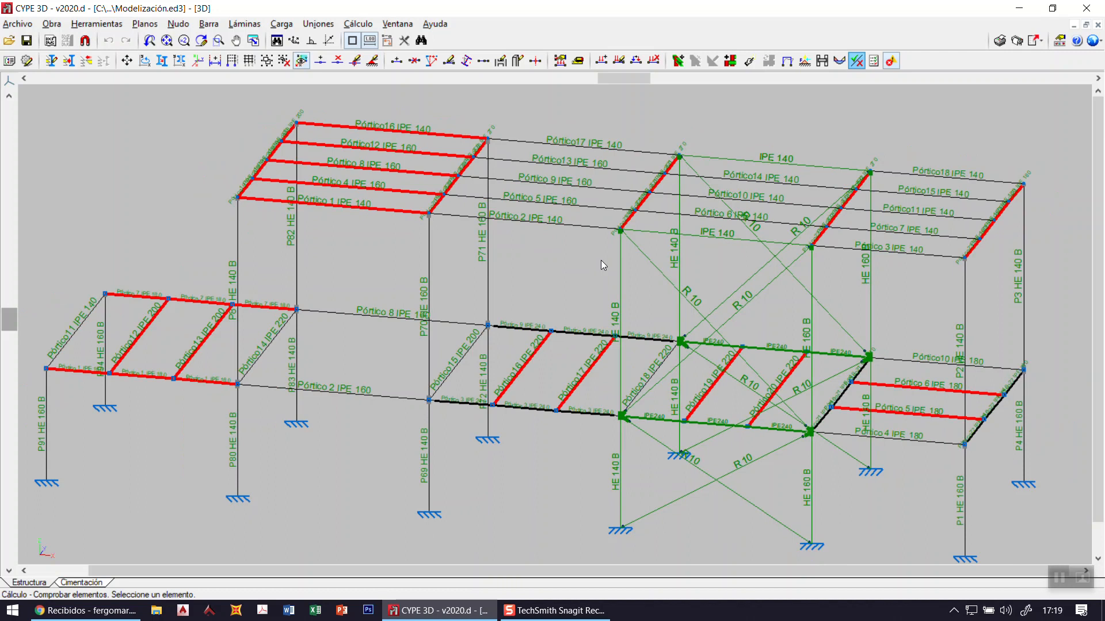
Step: Switch to the E.L.U. checks at the most unfavourable point and inspect the utilisation of the IPE 160 roof joist Pórtico12
left_click(874, 62)
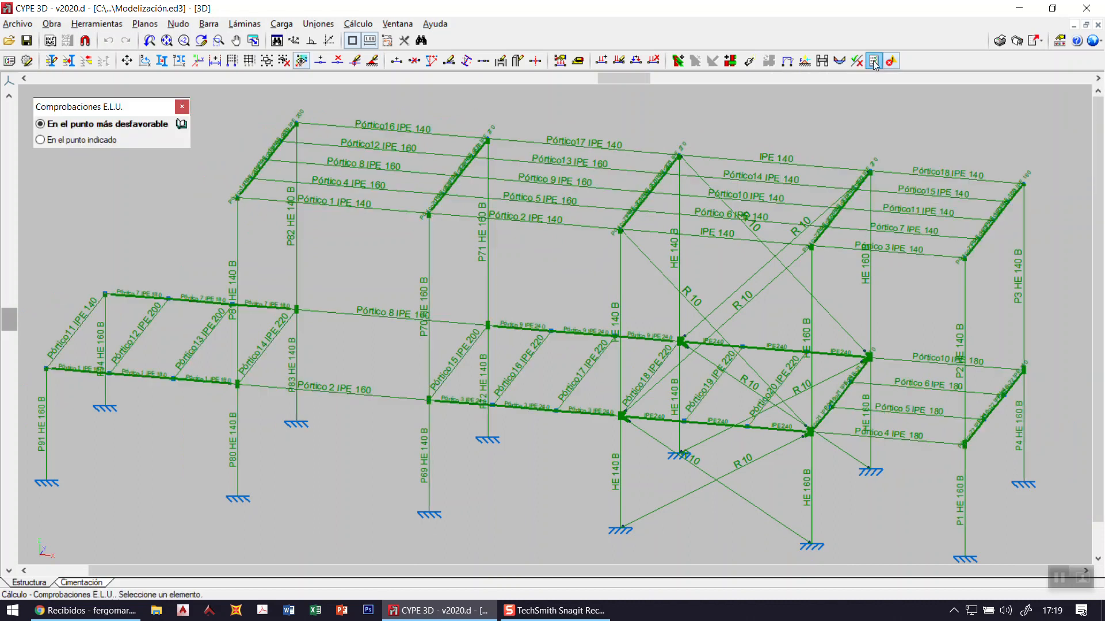
mouse_move(565, 147)
scroll(655, 117, "up", 3)
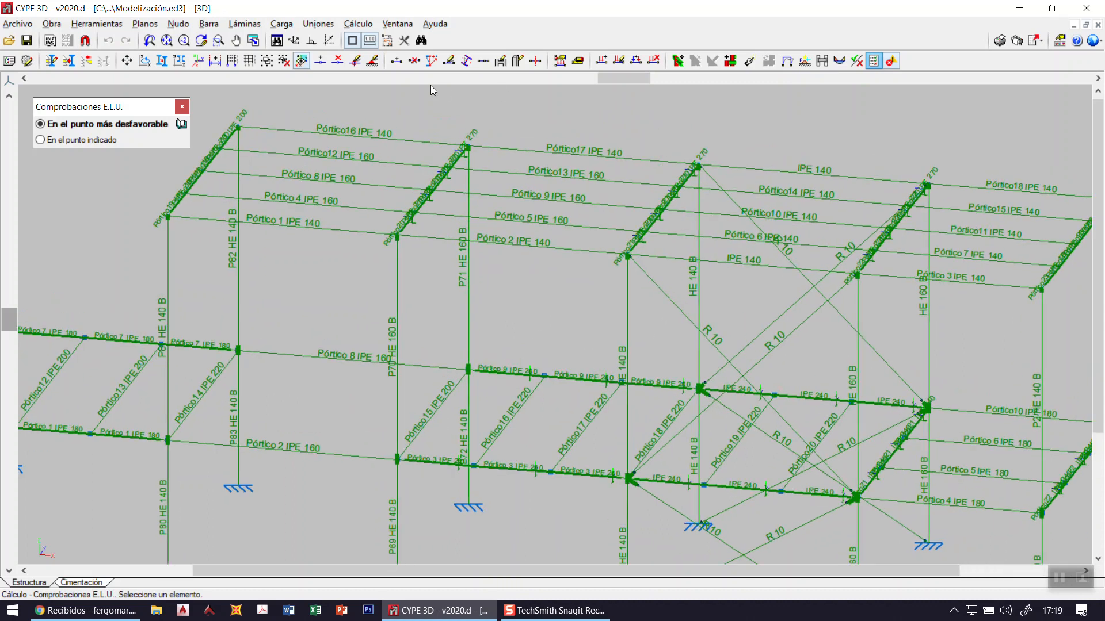
scroll(429, 90, "up", 1)
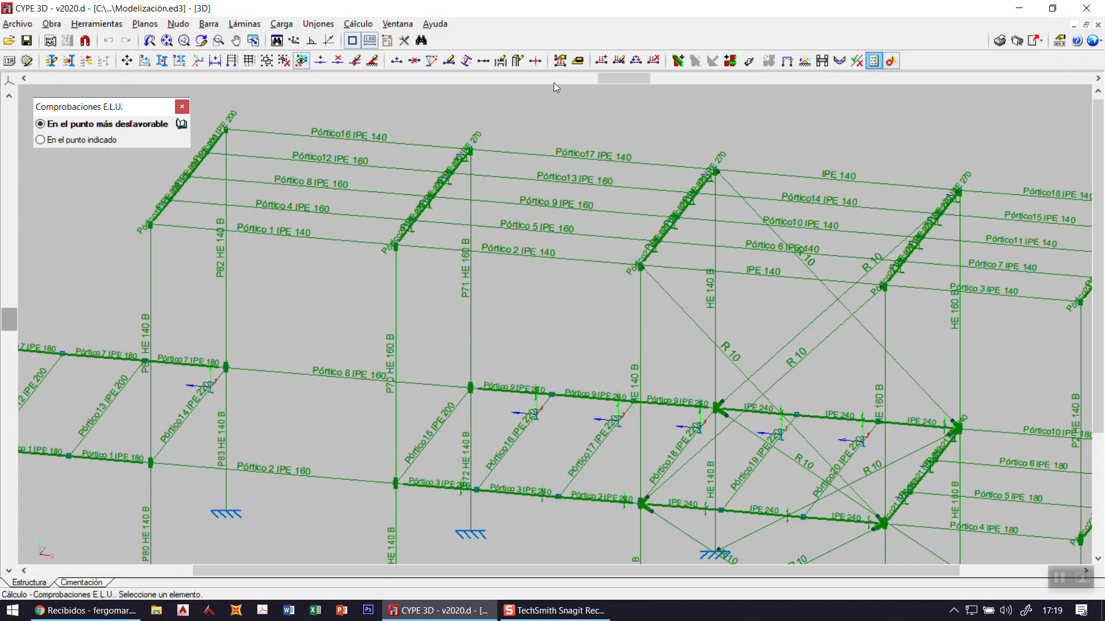
mouse_move(384, 144)
mouse_move(363, 167)
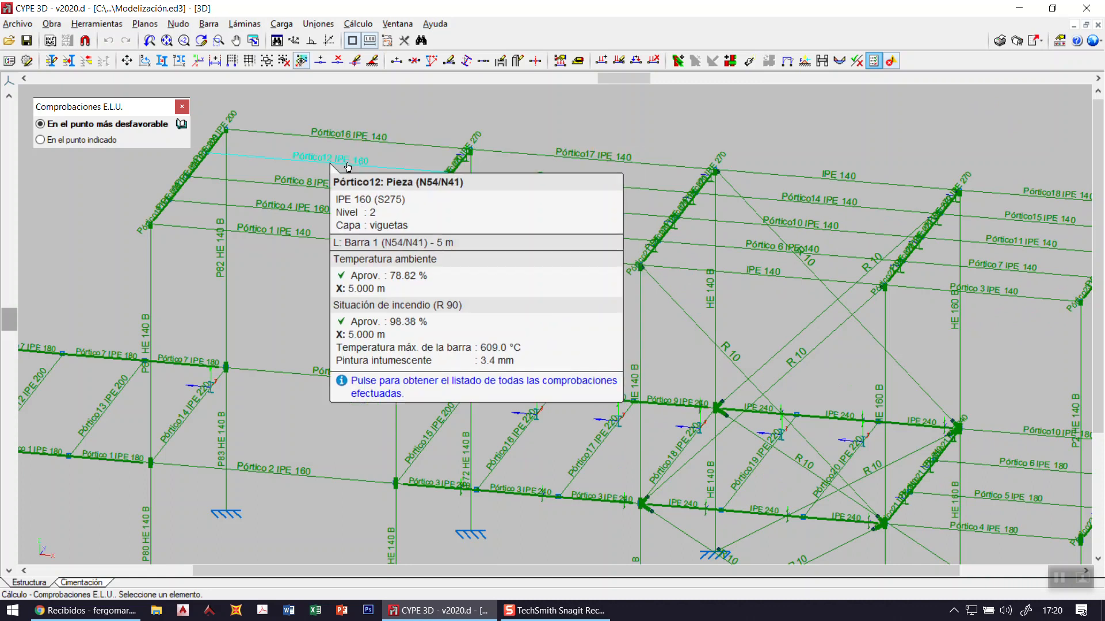
Step: Open the detailed E.L.U. report of joist Pórtico12, show only the checks that are not met, review them and close the report
left_click(348, 167)
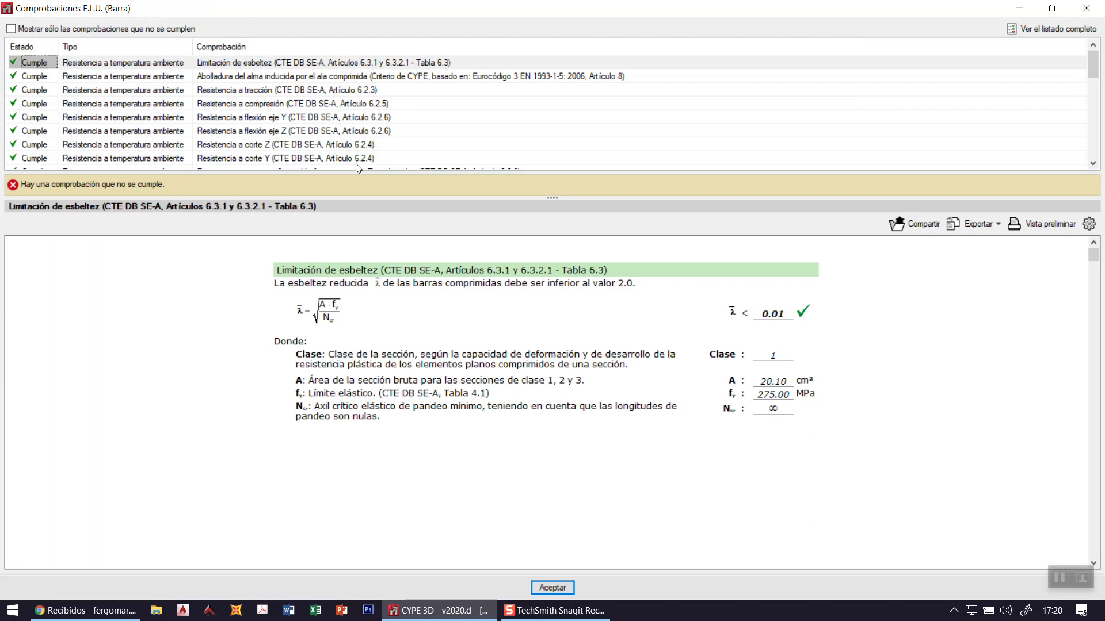
scroll(81, 84, "down", 10)
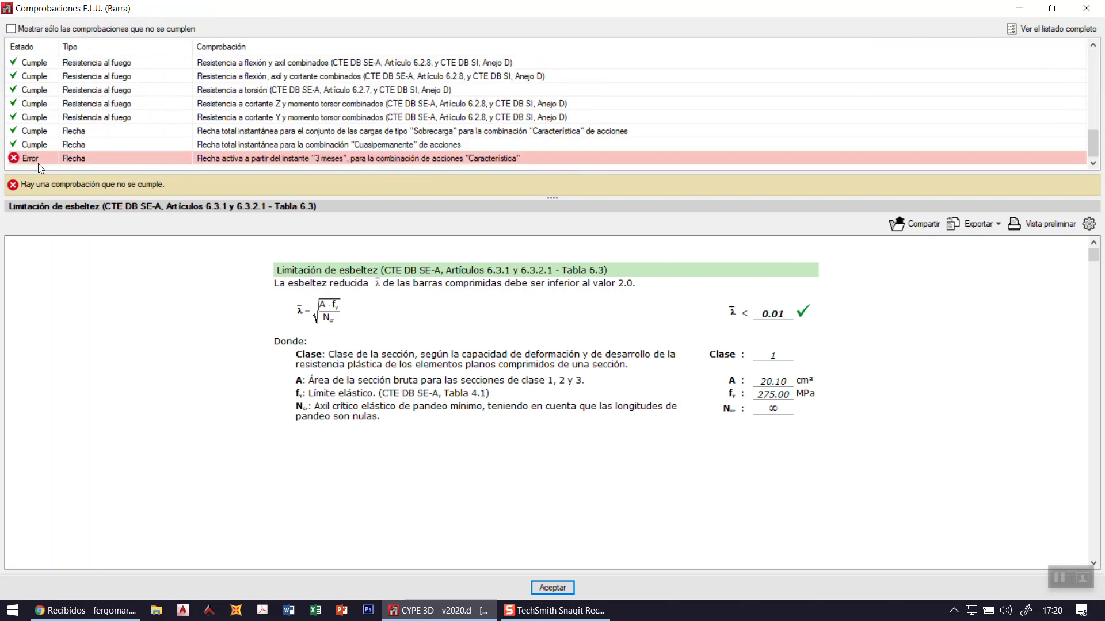
left_click(13, 33)
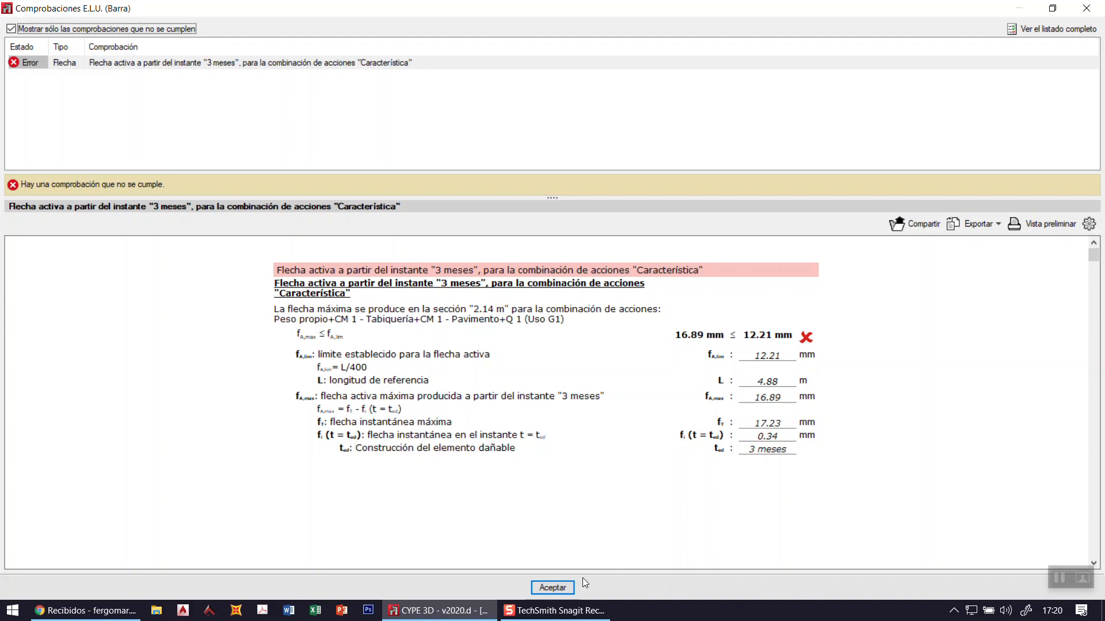
left_click(552, 587)
Step: Run the element check on the structure and read which checks roof joists Pórtico16 and Pórtico12 do not meet
middle_click_drag(440, 111, 488, 137)
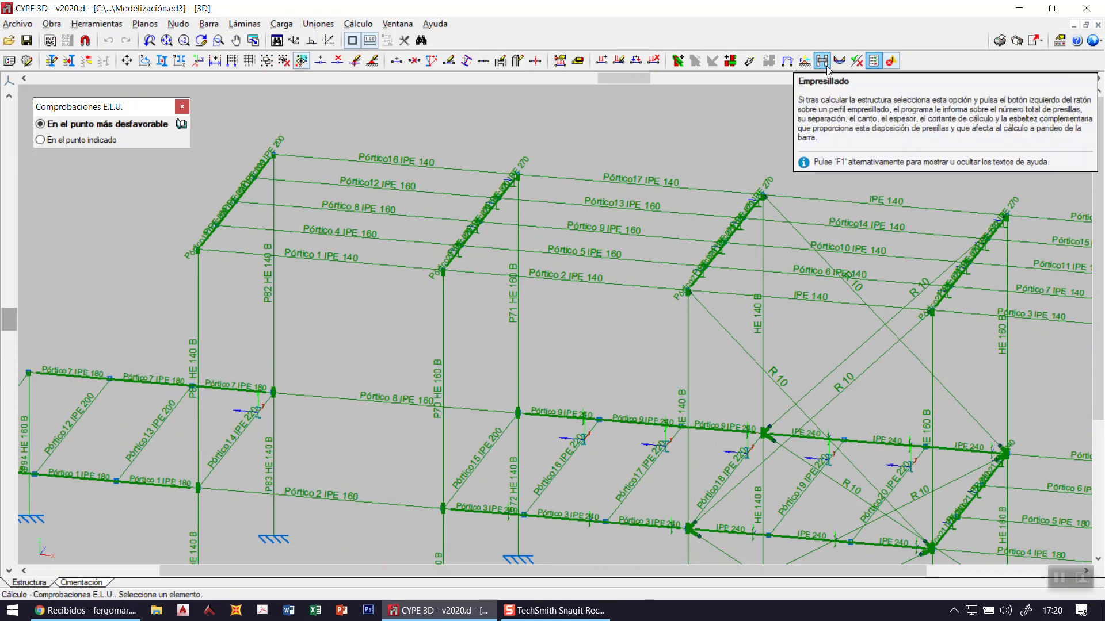
left_click(858, 64)
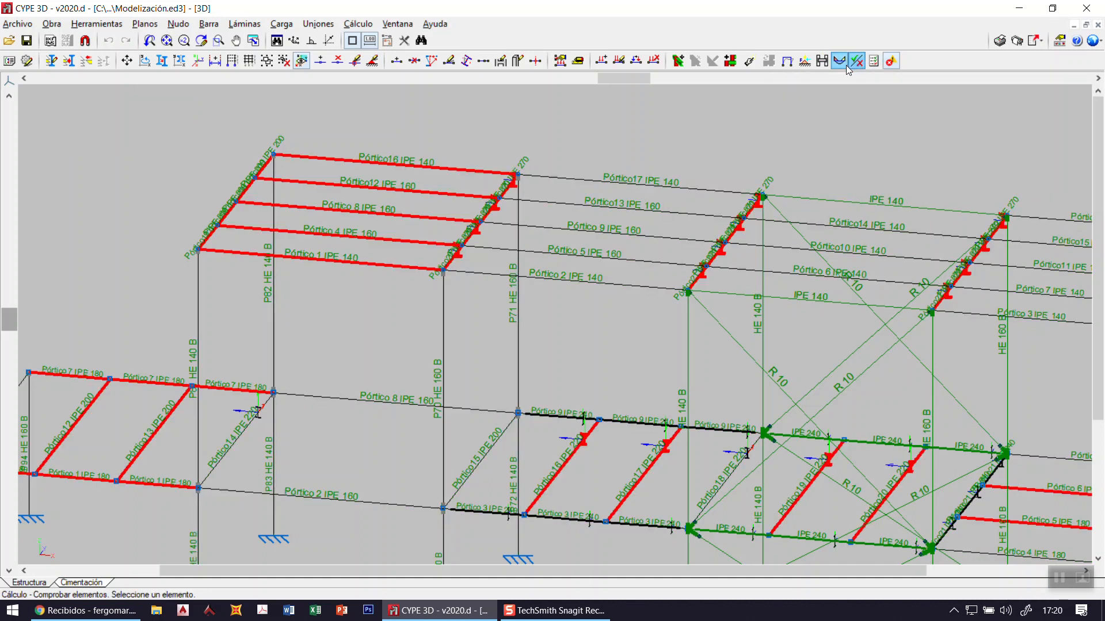
scroll(405, 150, "up", 1)
mouse_move(405, 167)
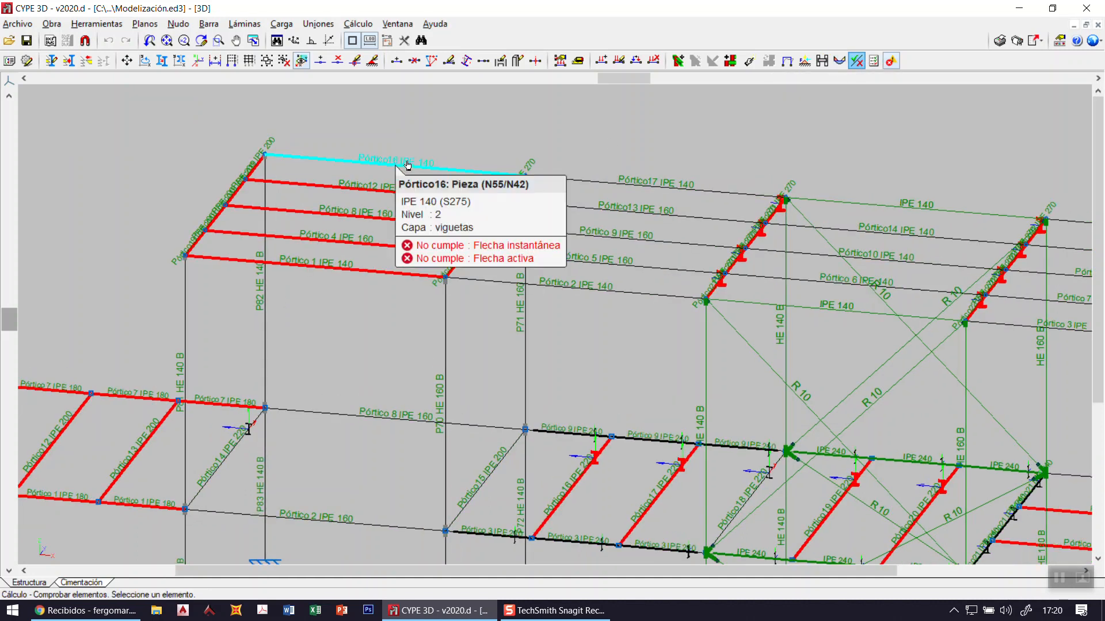
mouse_move(394, 200)
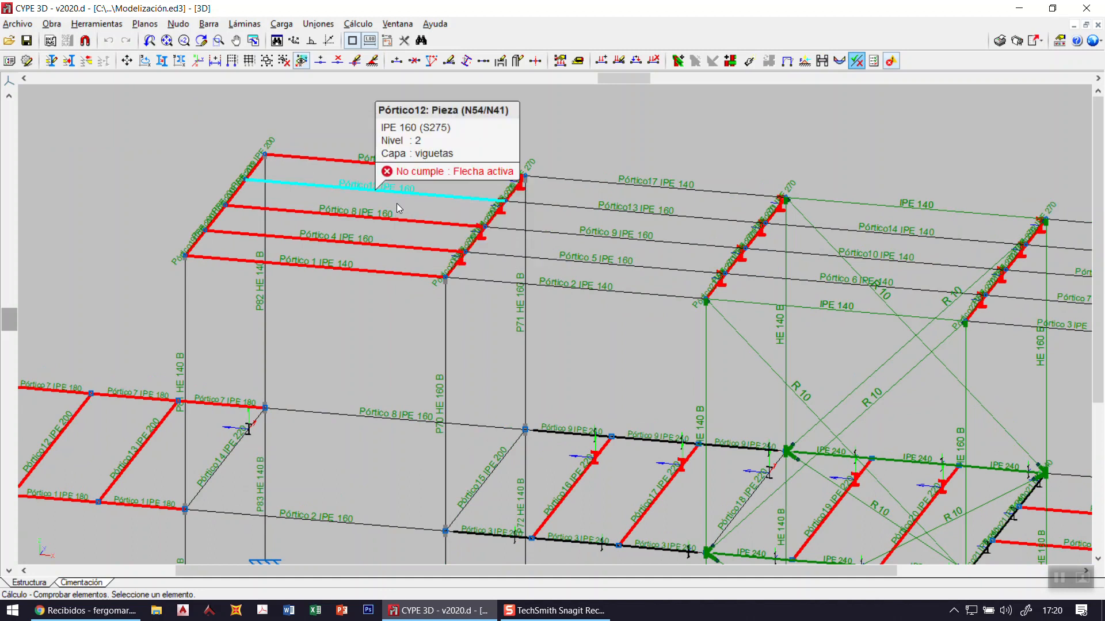
Step: Open the beam check of joist Pórtico12, display its My bending moment envelope, inspect it and hide it again
left_click(394, 196)
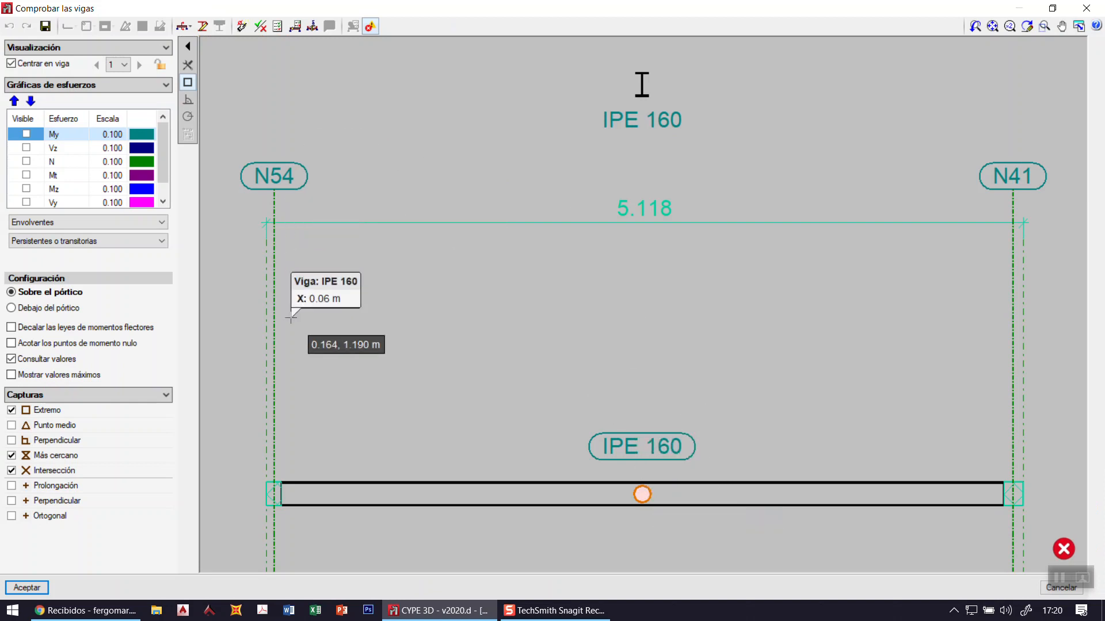
left_click(27, 191)
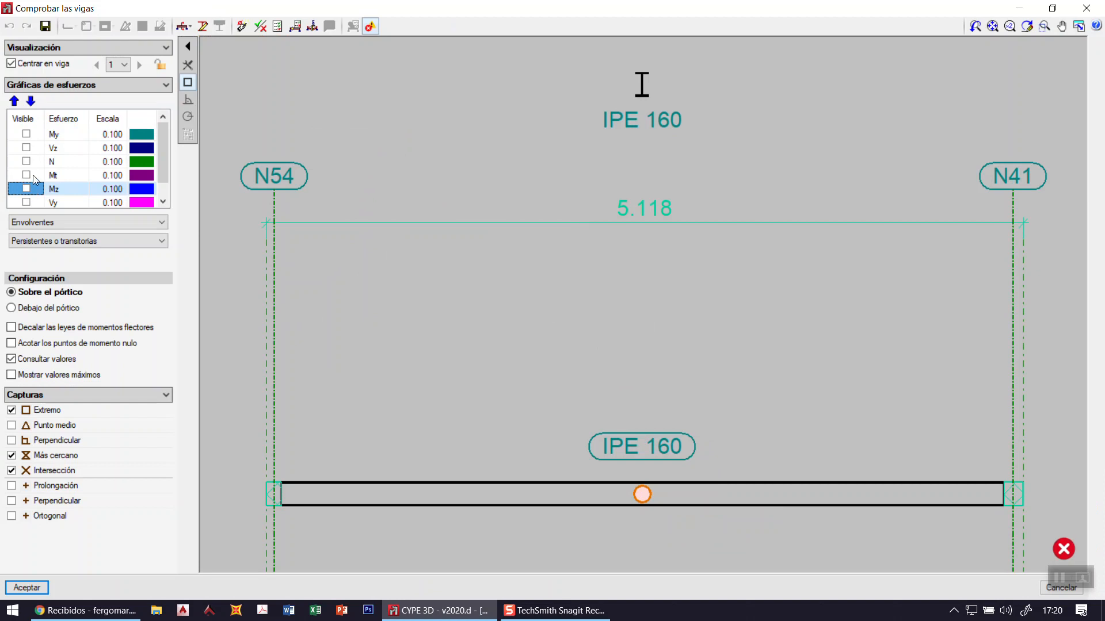
left_click(26, 135)
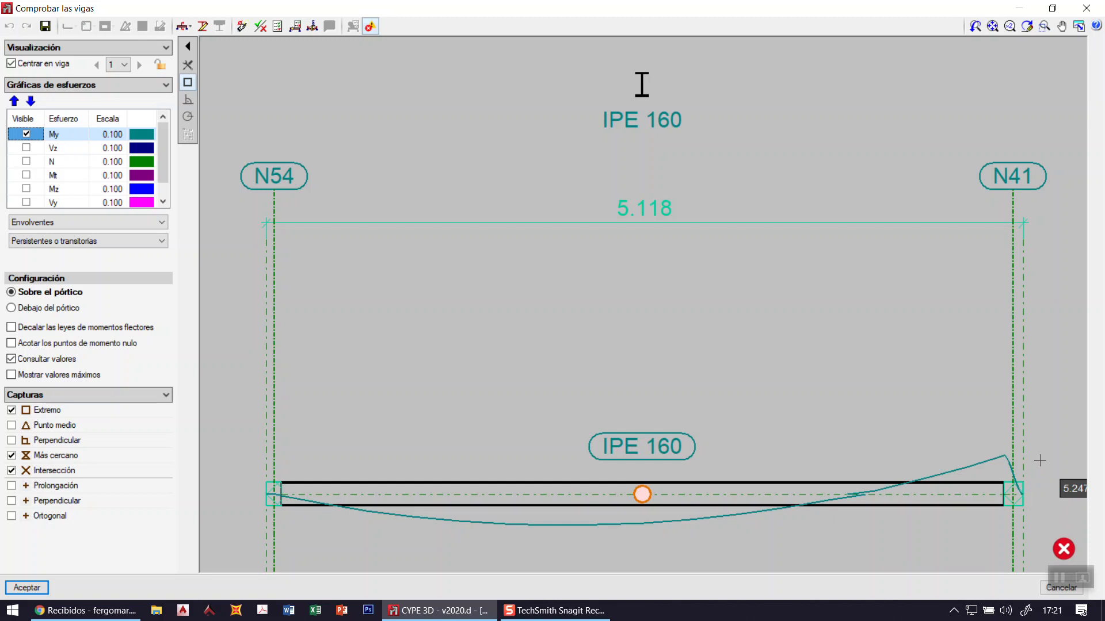
mouse_move(1005, 459)
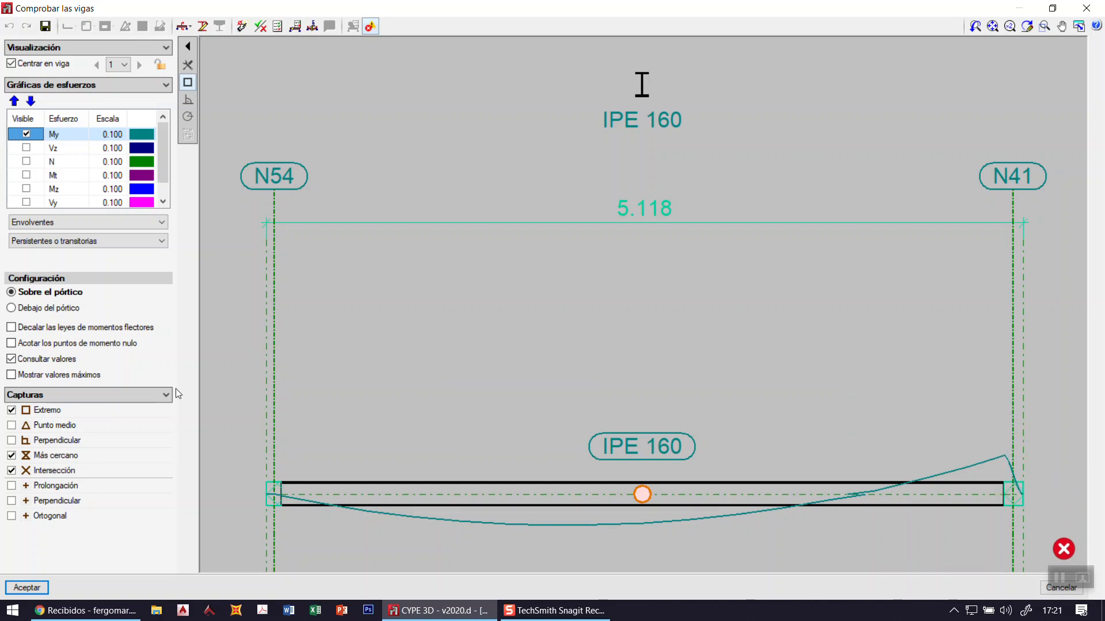
left_click(25, 136)
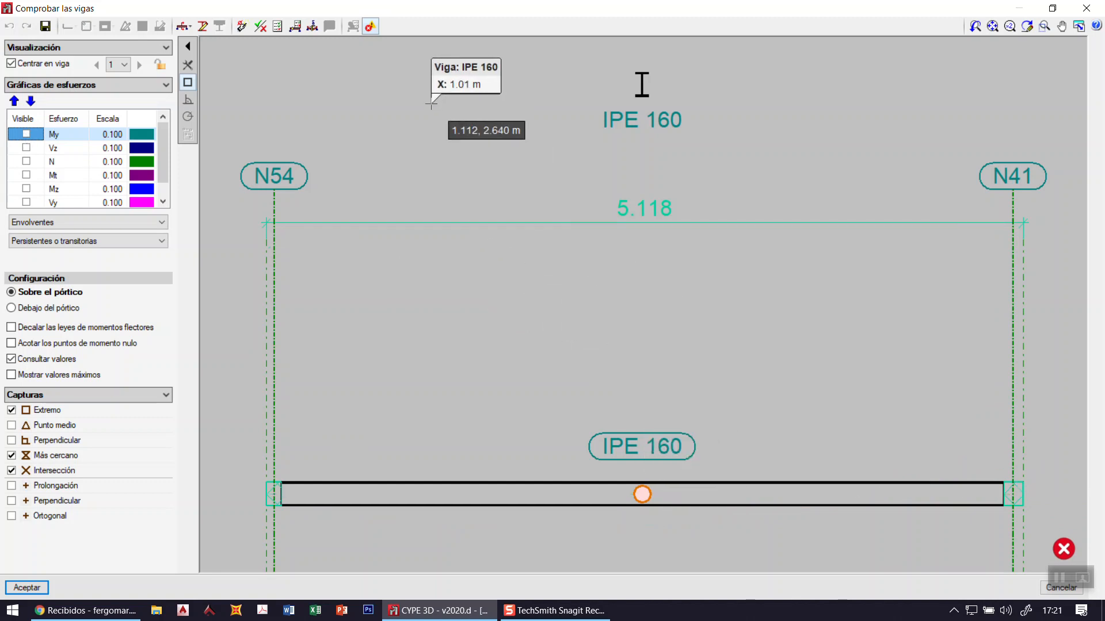
Step: Open the E.L.U. and E.L.S. checks of the Pórtico12 beam, review the active deflection check and close the report
left_click(277, 27)
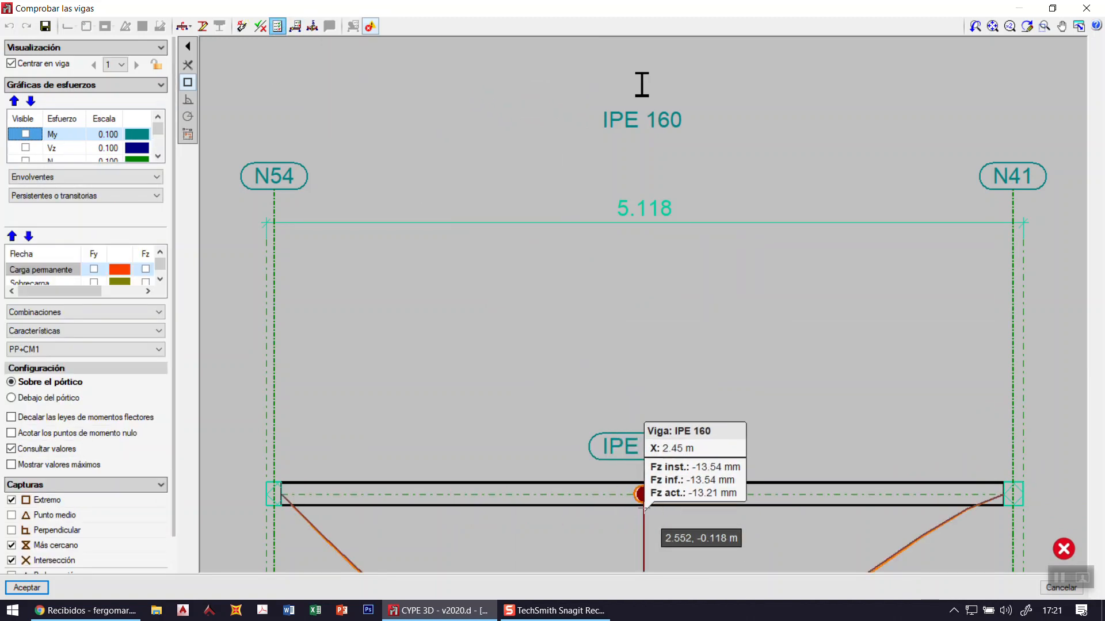
left_click(640, 499)
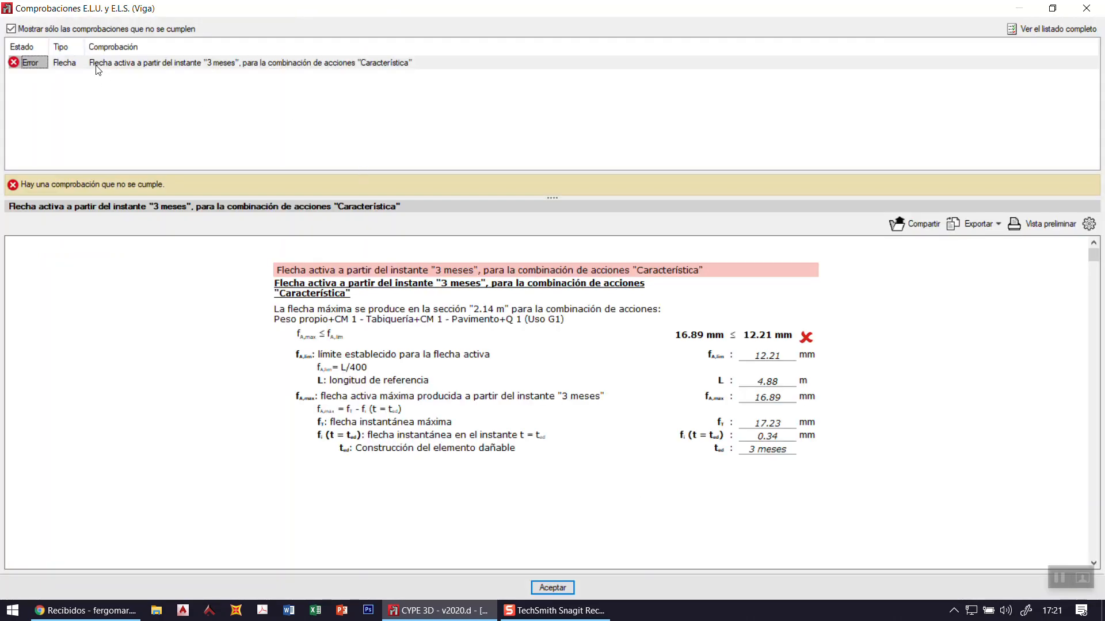
left_click(202, 63)
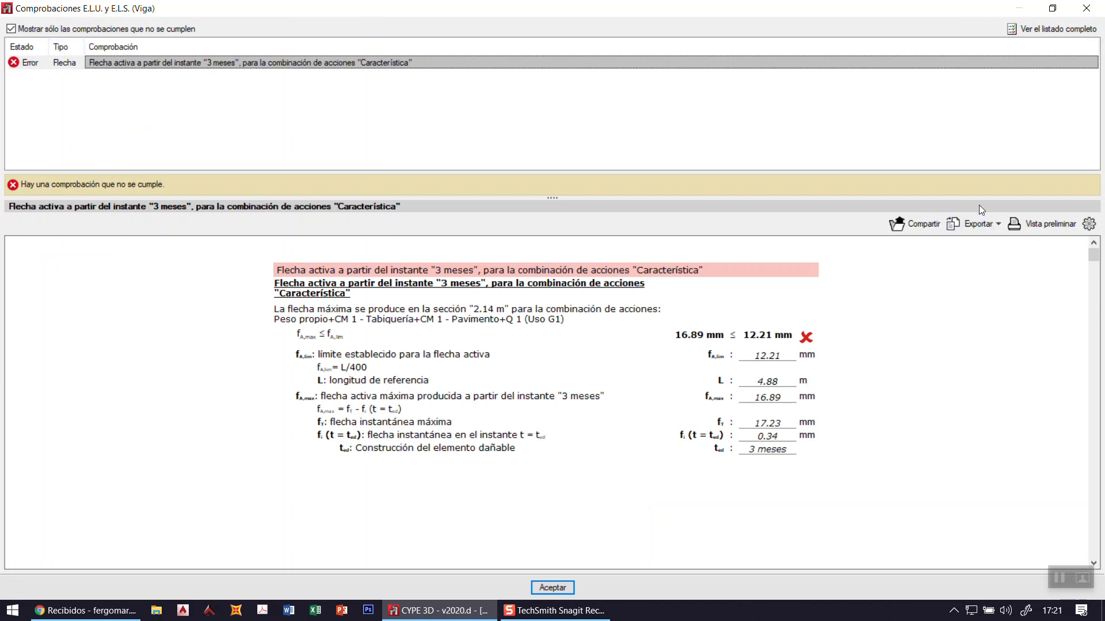
left_click(554, 587)
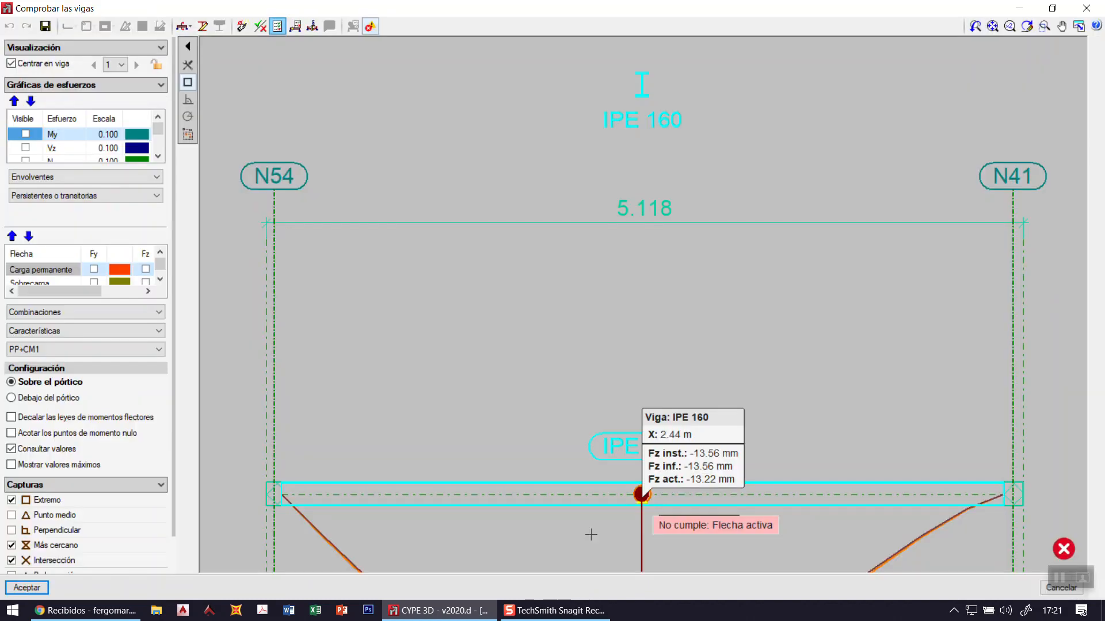
Step: Compare the IPE series profiles for the Pórtico12 beam, assign IPE 180 and accept the beam changes
left_click(260, 26)
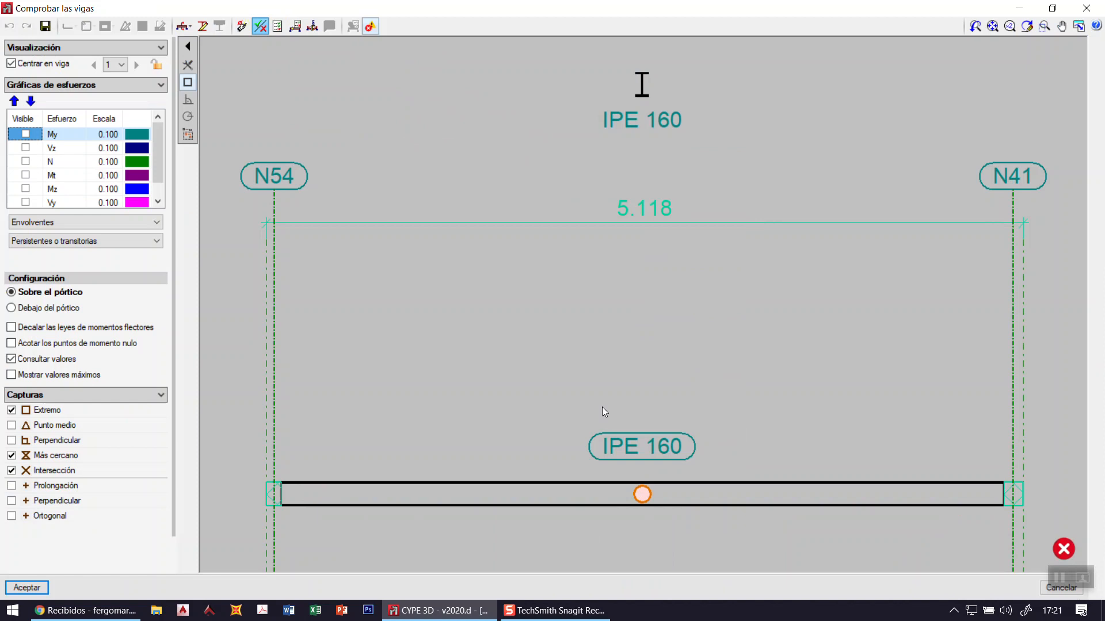
left_click(639, 493)
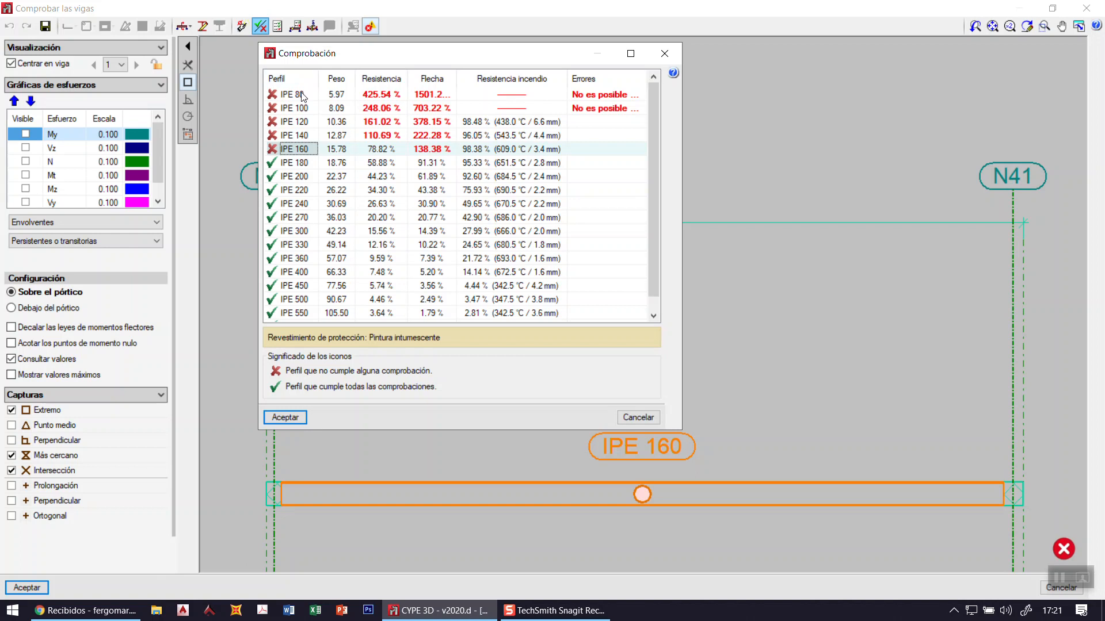
left_click(304, 165)
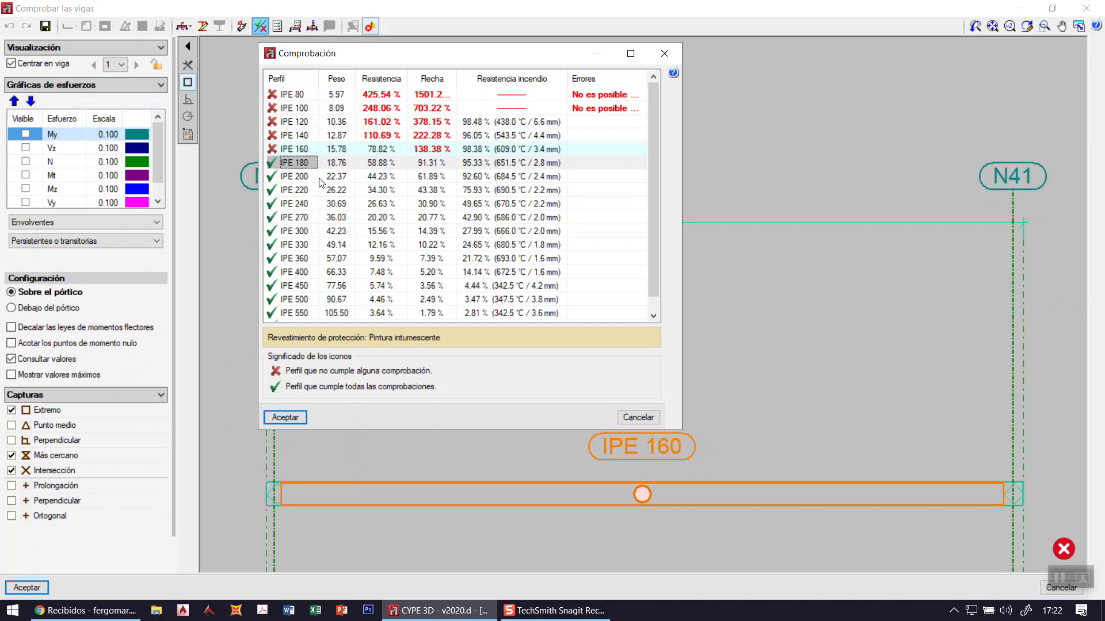
left_click(300, 418)
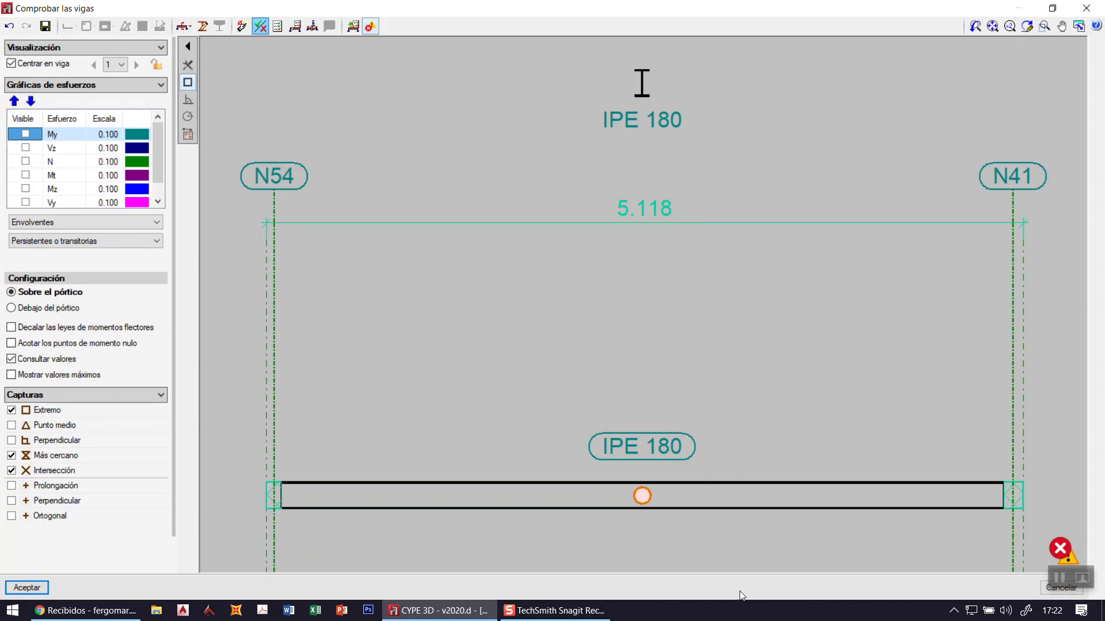
left_click(1049, 592)
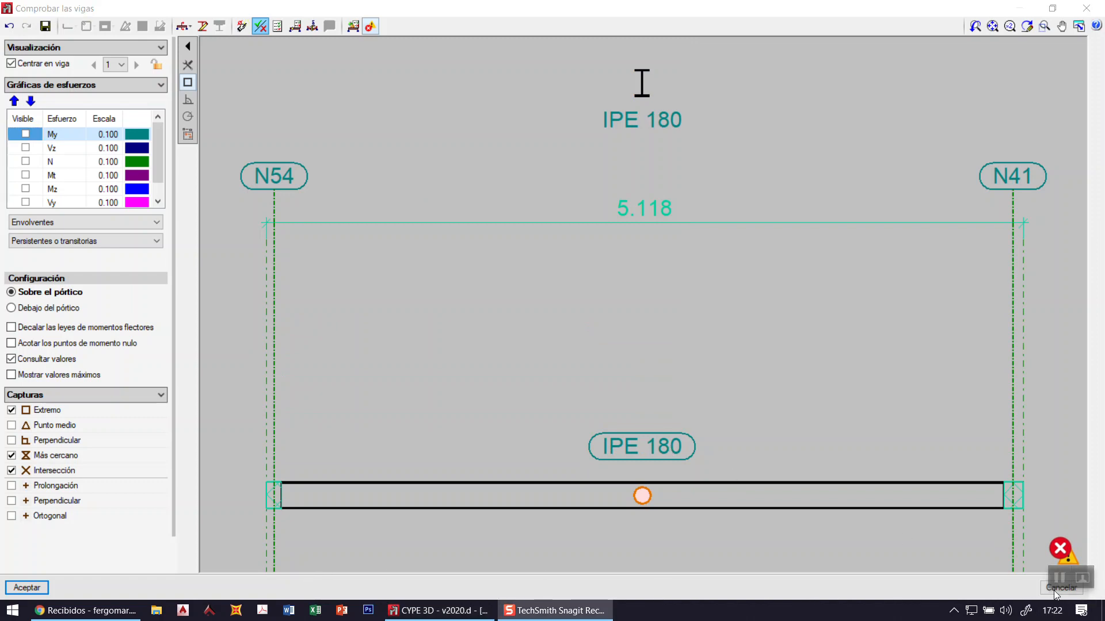
left_click(22, 589)
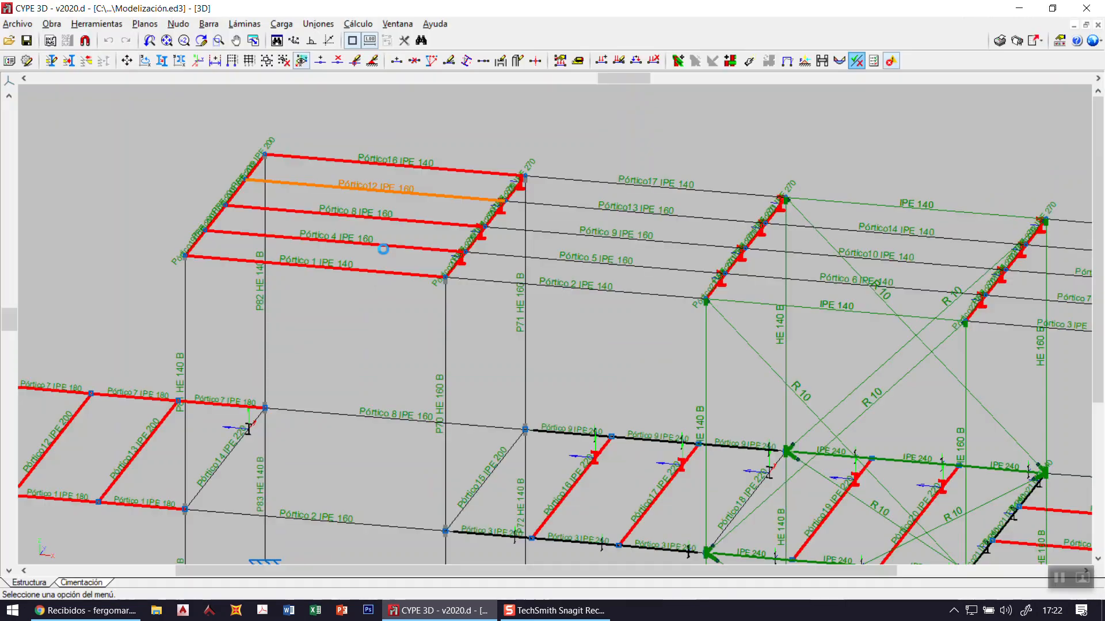
Step: Inspect the roof joists in the 3D view and read which checks joist Pórtico16 does not meet
scroll(432, 206, "up", 2)
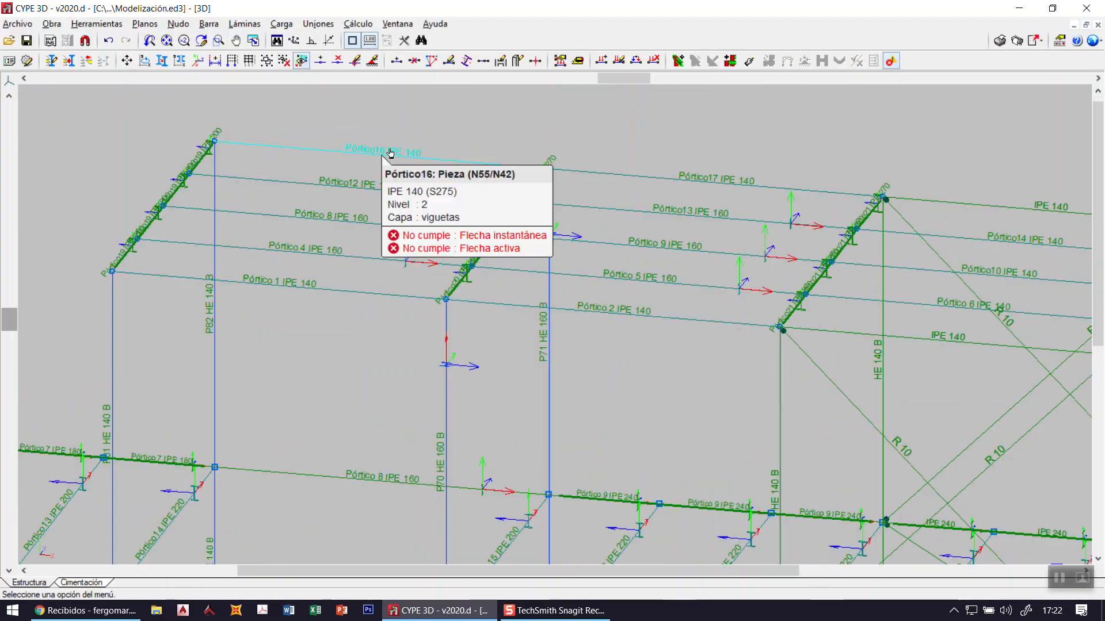
scroll(365, 192, "down", 1)
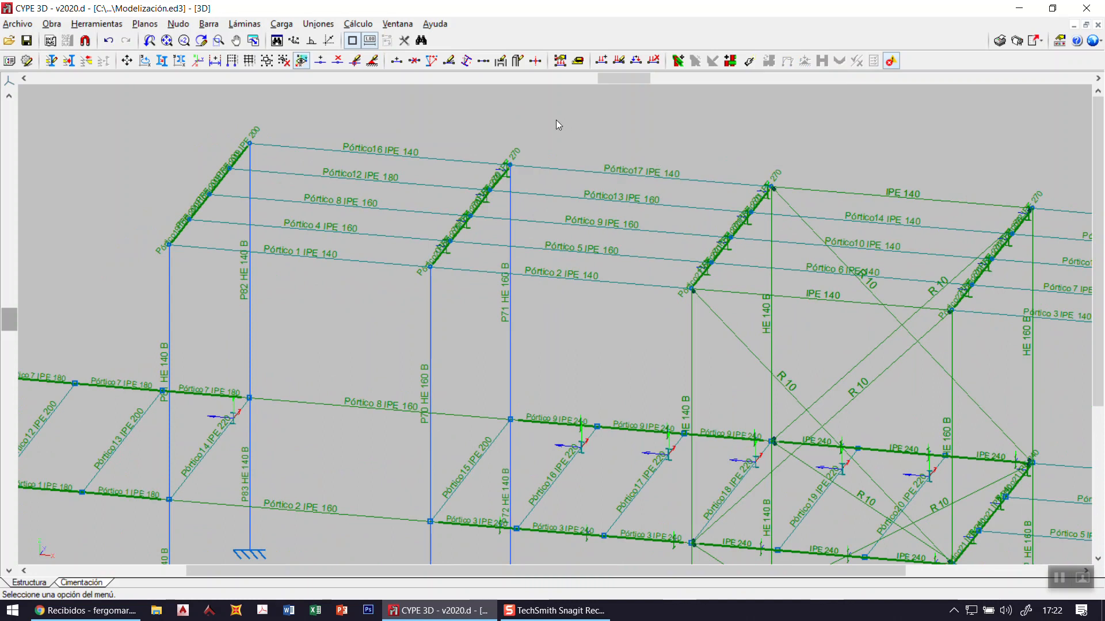
scroll(535, 115, "down", 2)
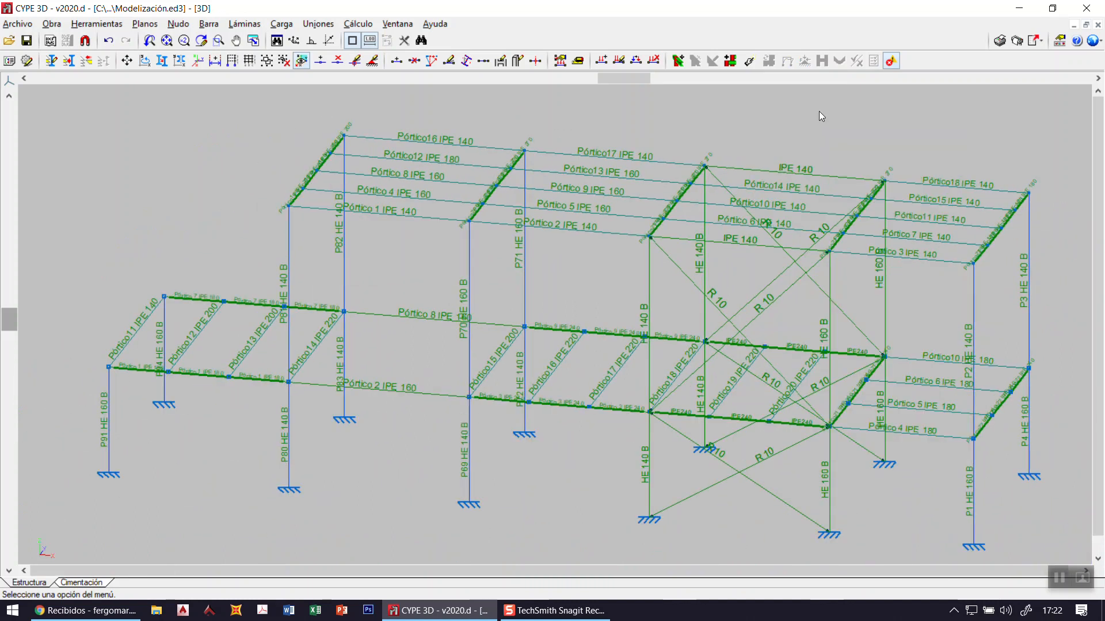
scroll(819, 112, "up", 1)
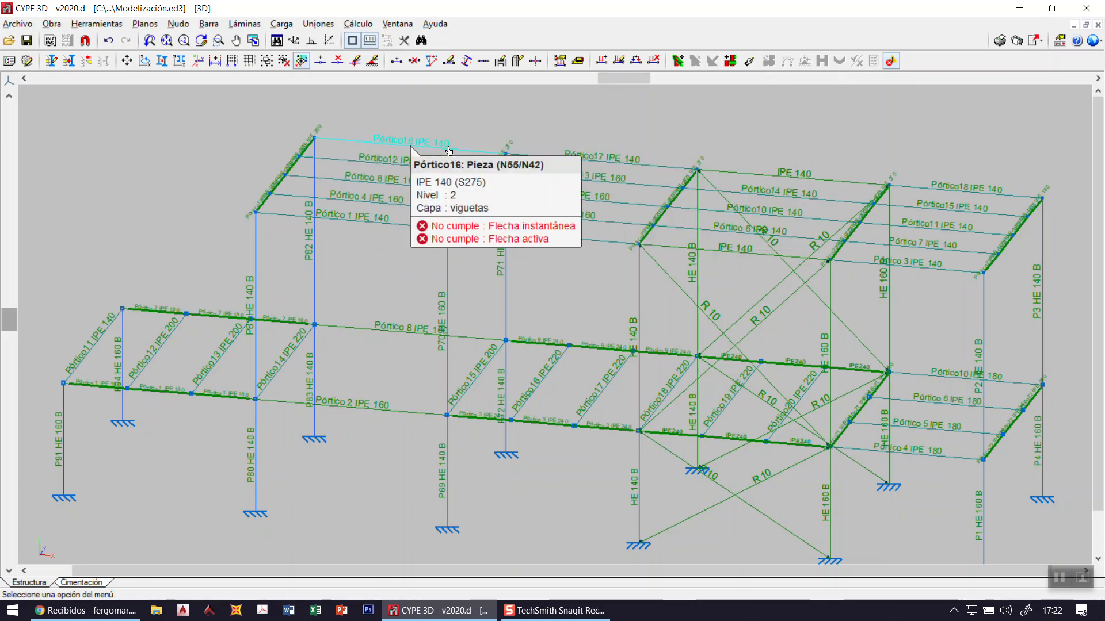
scroll(447, 149, "up", 1)
mouse_move(428, 170)
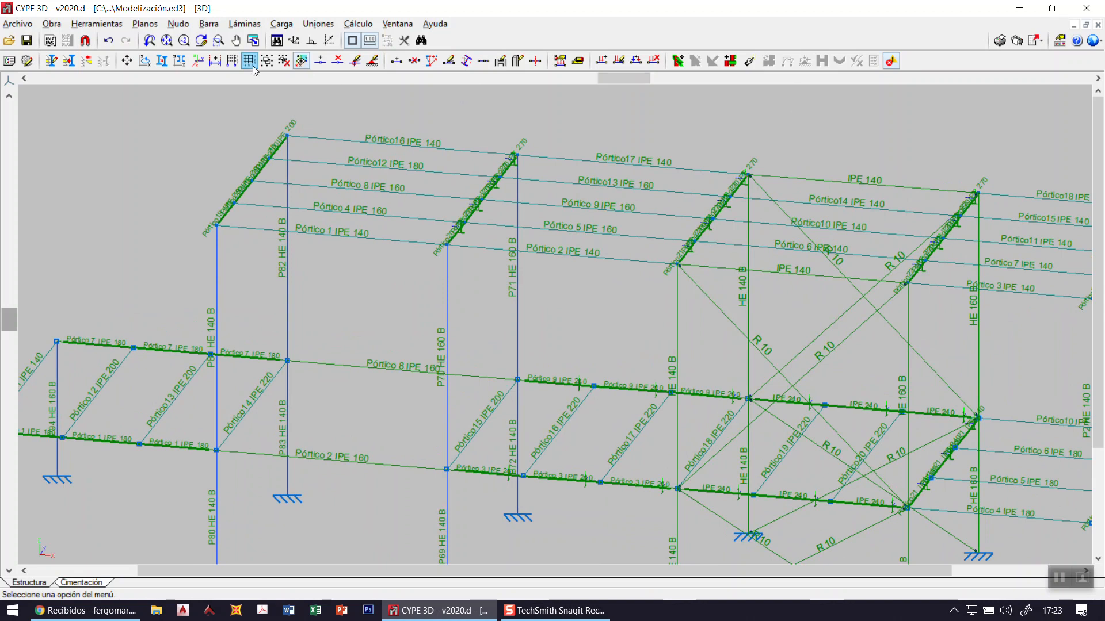
left_click(449, 61)
left_click(392, 267)
left_click(331, 113)
left_click(620, 308)
left_click(562, 143)
left_click(783, 297)
left_click(767, 223)
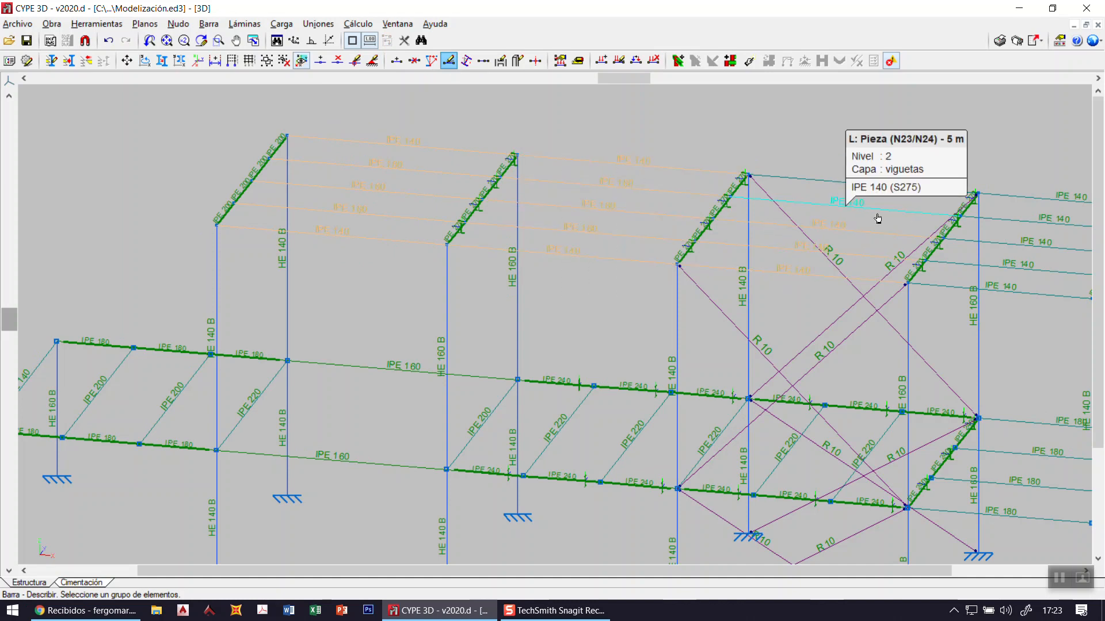
scroll(902, 167, "up", 1)
left_click(901, 163)
left_click(864, 235)
scroll(625, 211, "down", 2)
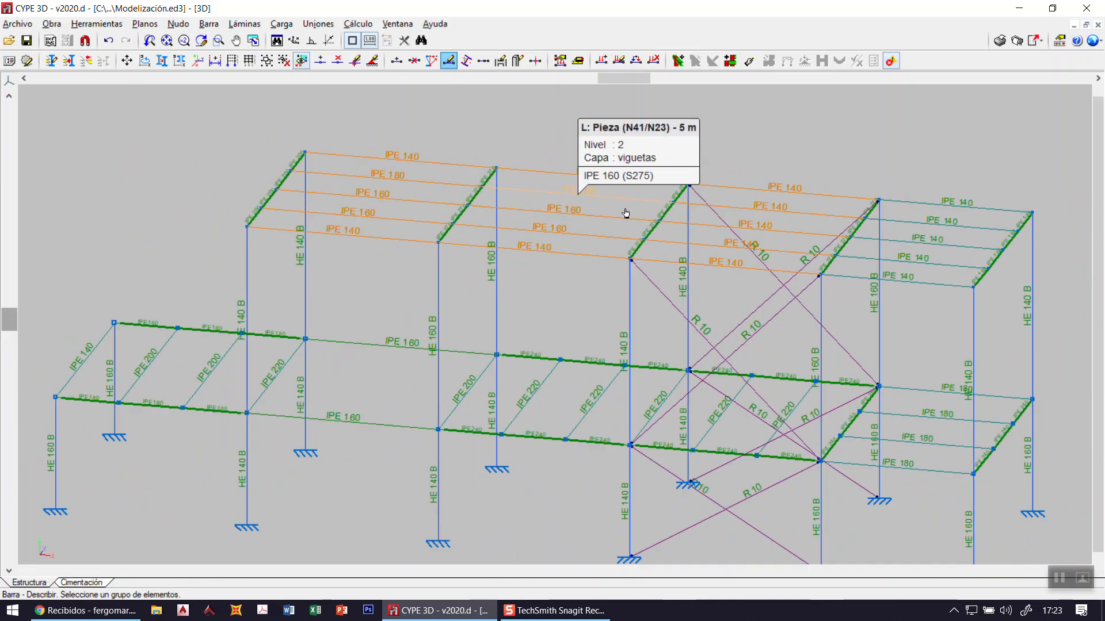
scroll(625, 214, "down", 1)
left_click(905, 301)
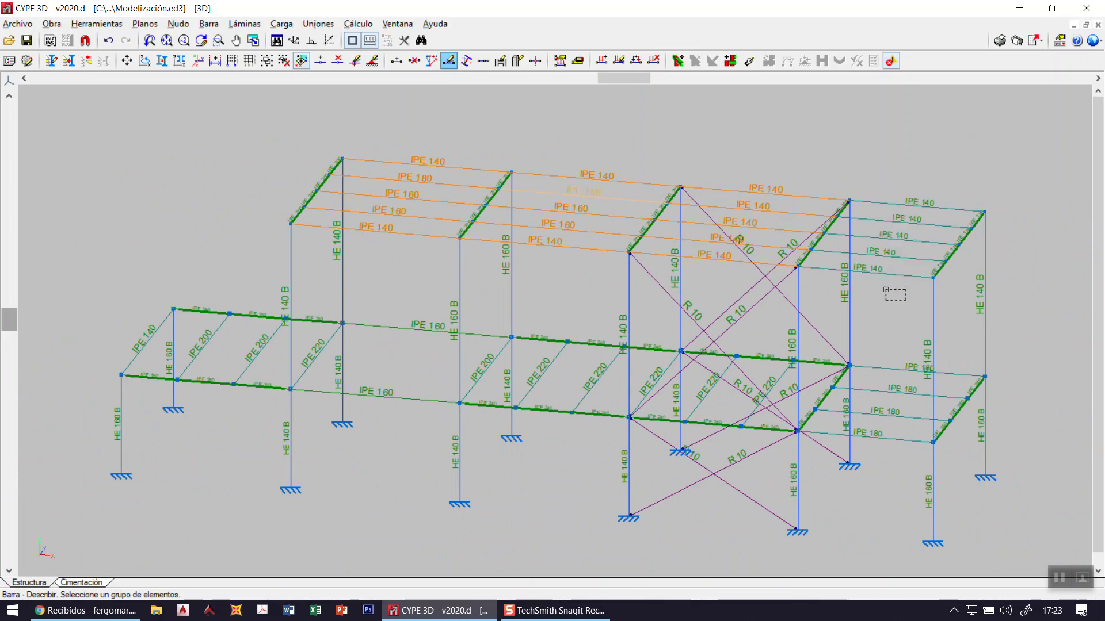
left_click(885, 185)
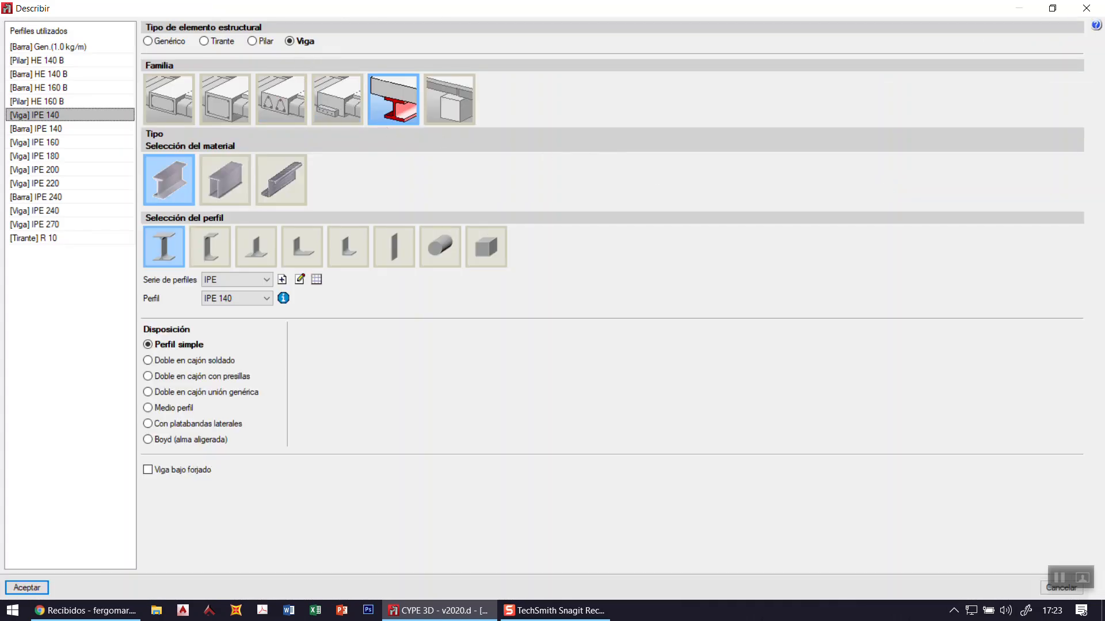
left_click(1087, 8)
Step: Describe the roof joists as IPE 180 beams in all bays, leaving out the two edge joists of the braced bay
scroll(774, 237, "up", 2)
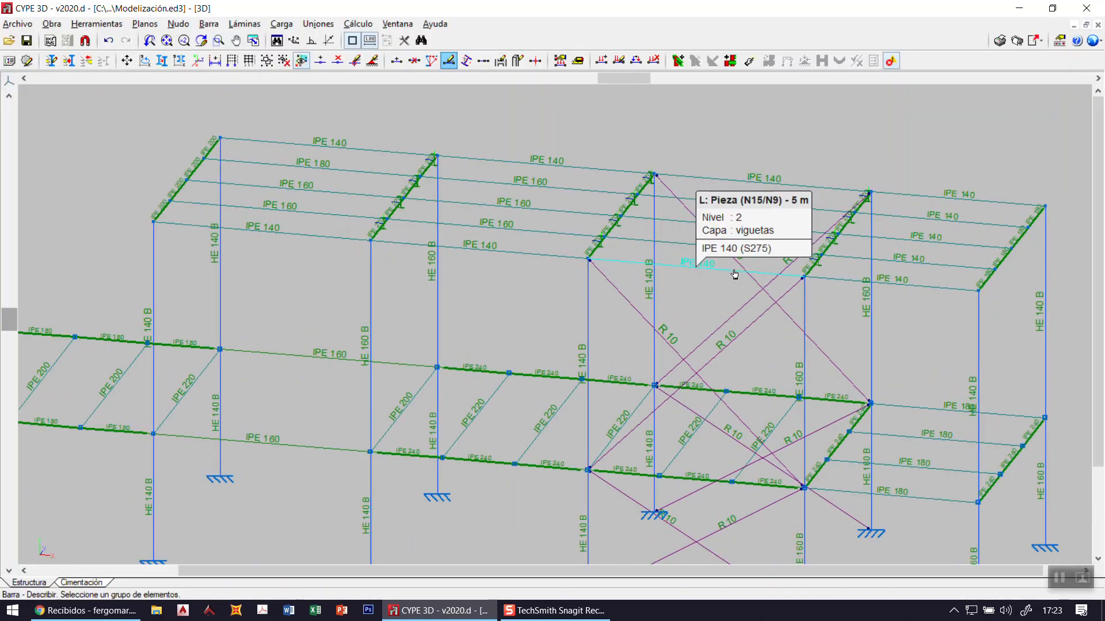
left_click_drag(320, 261, 273, 107)
left_click_drag(559, 314, 529, 146)
scroll(759, 268, "up", 2)
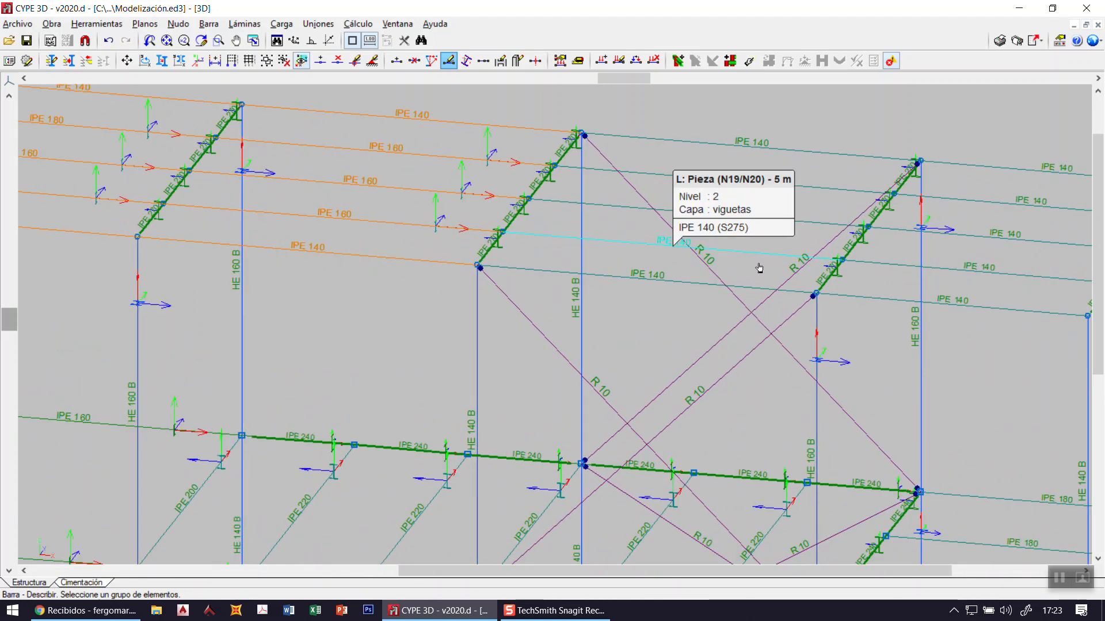
left_click_drag(751, 251, 732, 170)
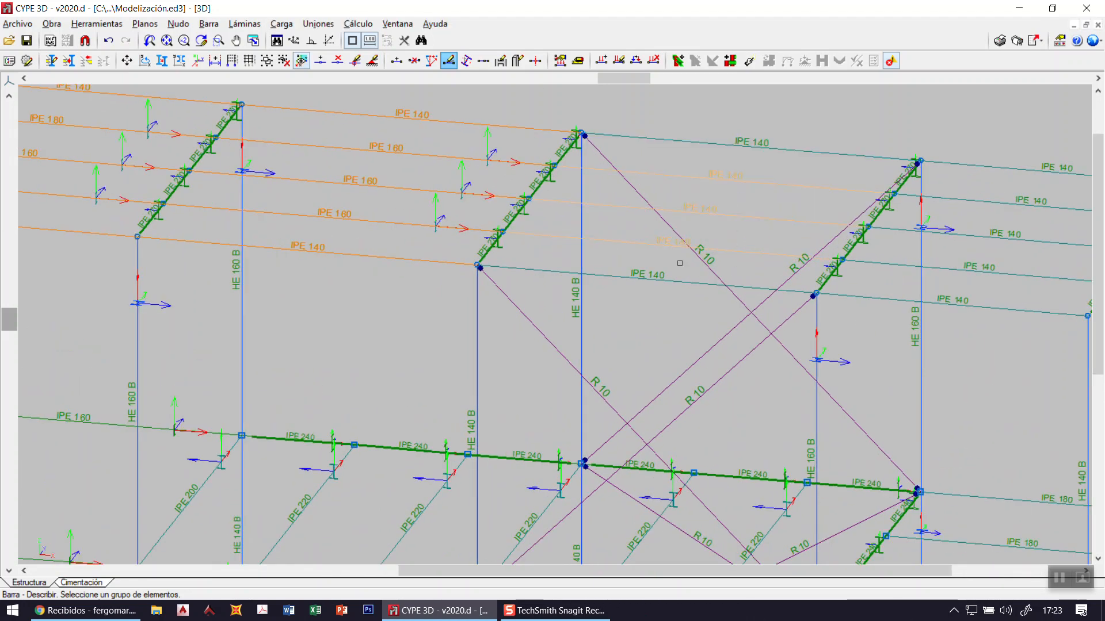
scroll(552, 202, "down", 2)
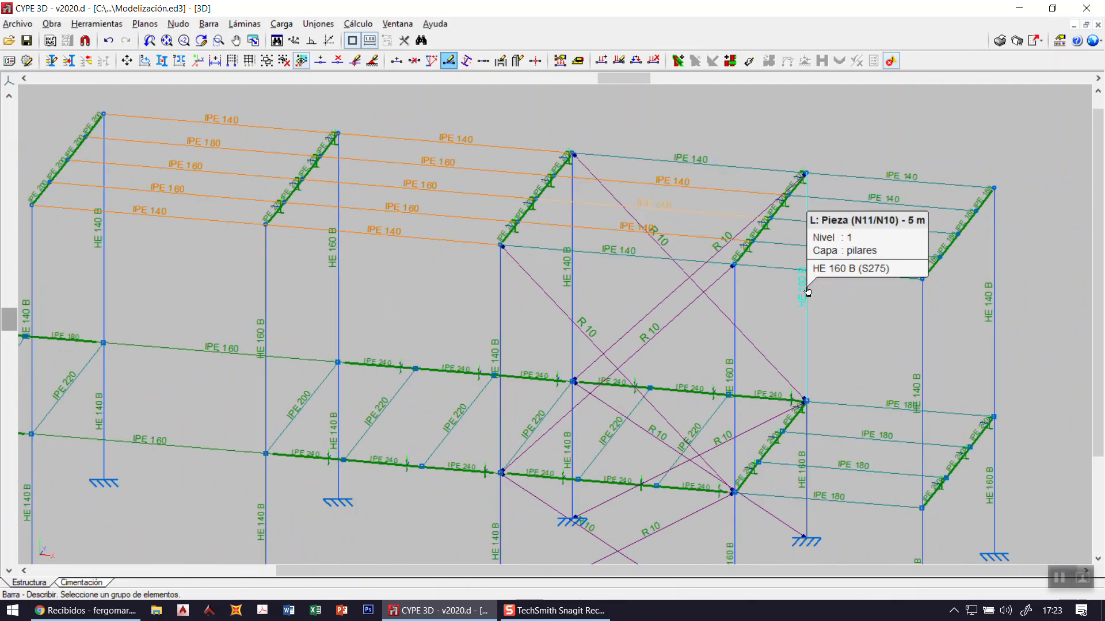
left_click_drag(875, 315, 839, 119)
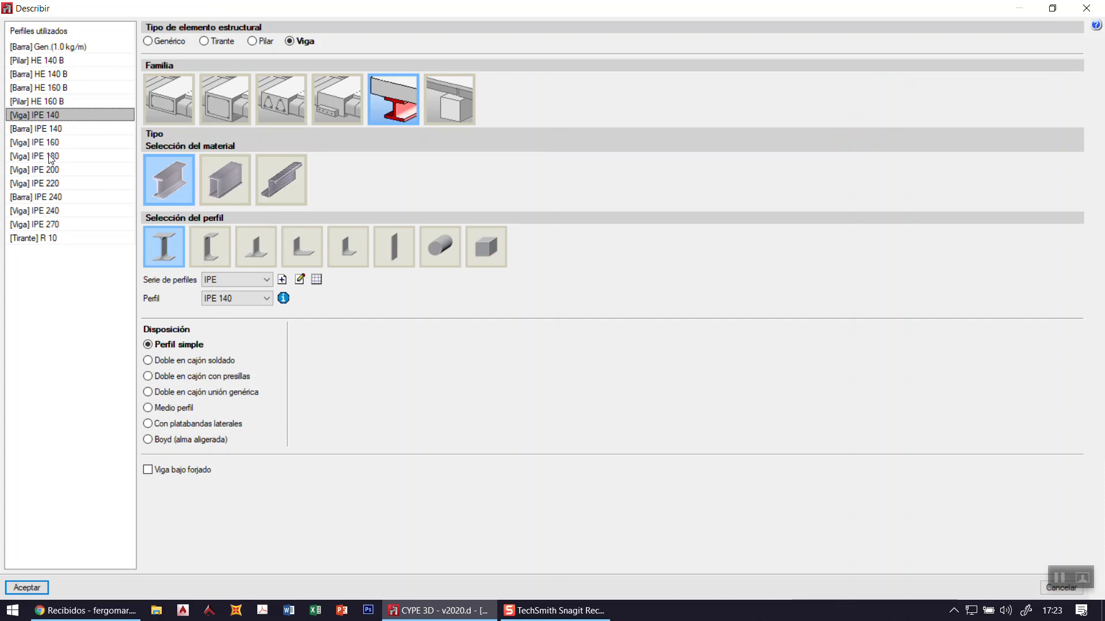
left_click(27, 586)
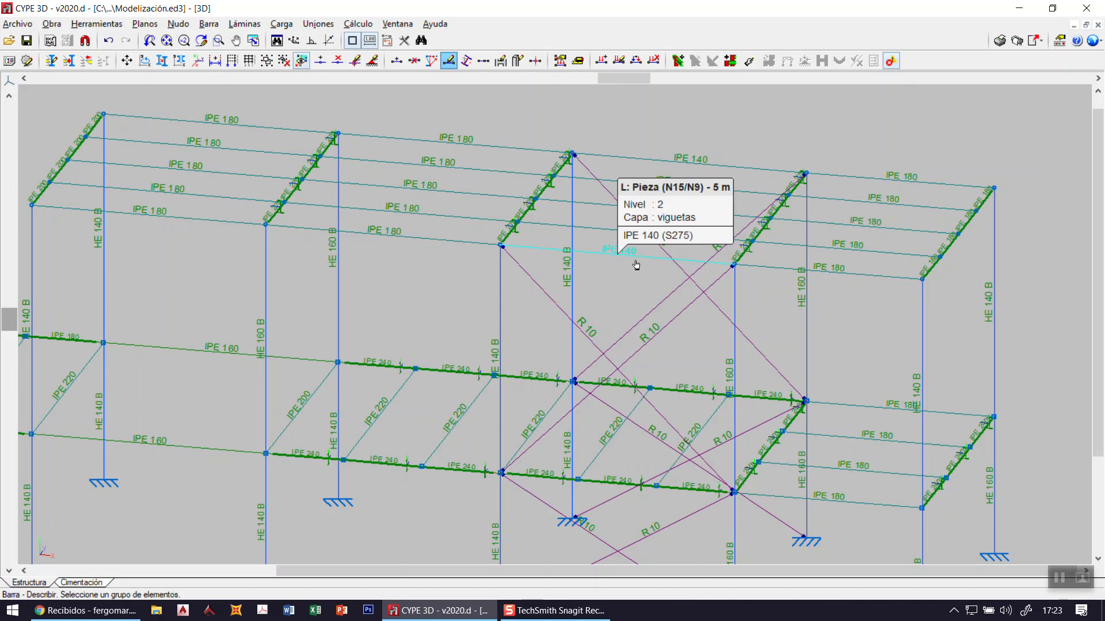
Step: Describe the two remaining edge joists of the braced roof bay with the IPE 180 profile
left_click(675, 164)
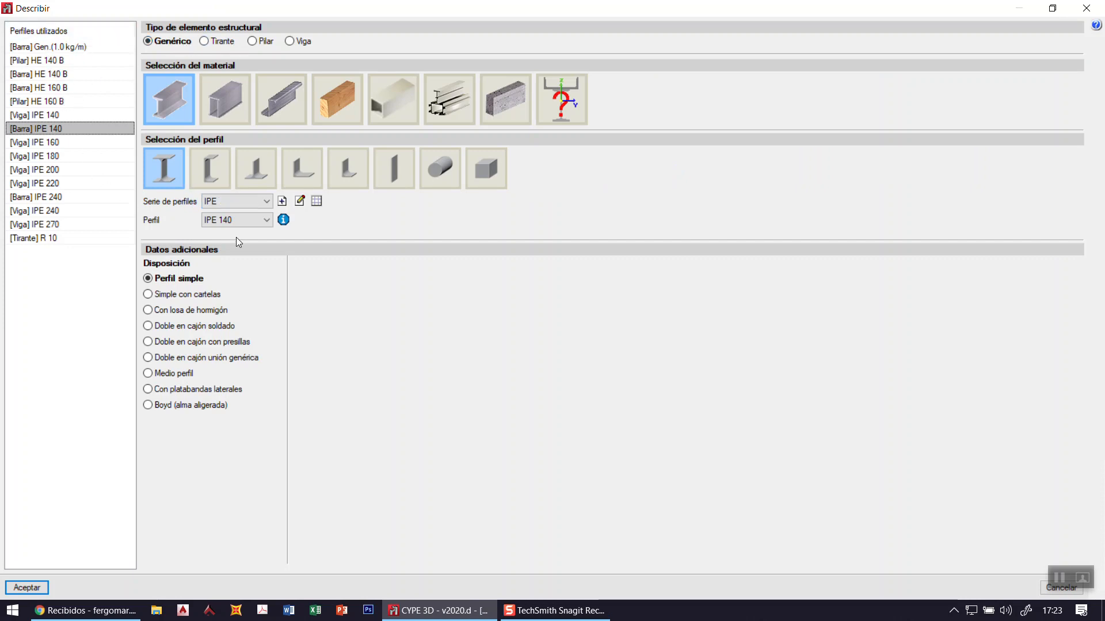
left_click(254, 222)
left_click(250, 280)
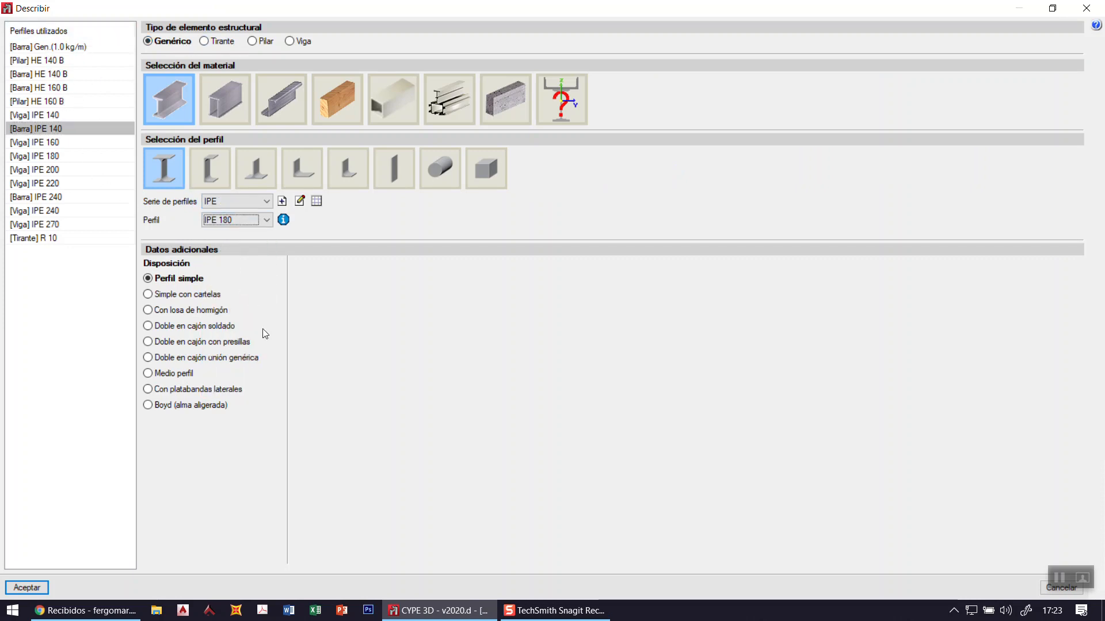
left_click(29, 588)
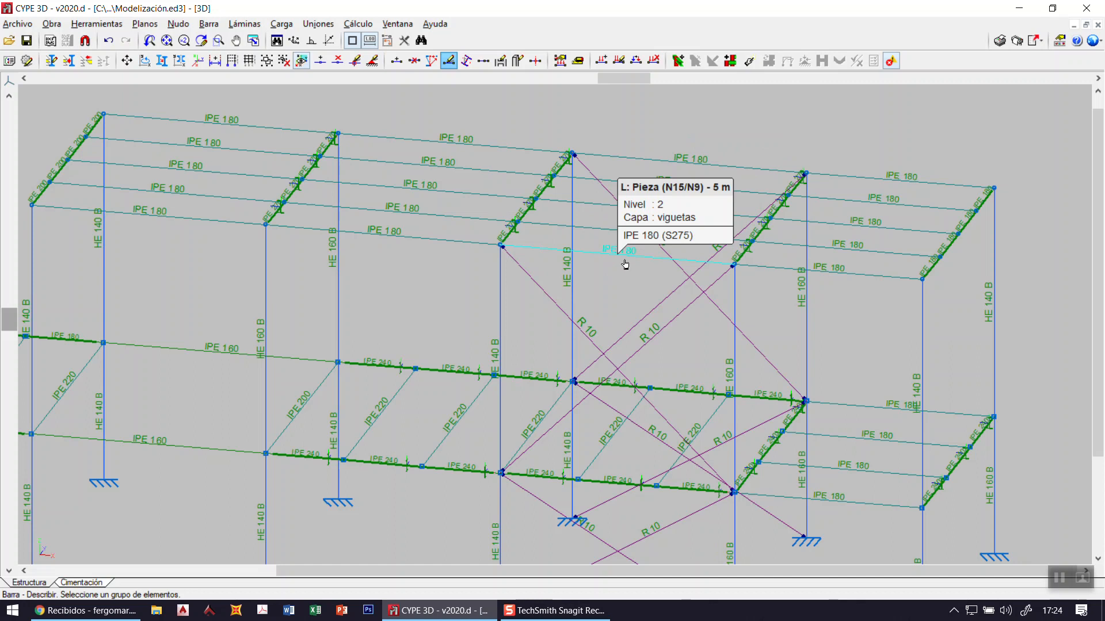
Step: Describe all columns outside the braced bay, on both storeys, as HE 160 B pillars with a simple profile
scroll(886, 128, "down", 1)
scroll(886, 128, "down", 1)
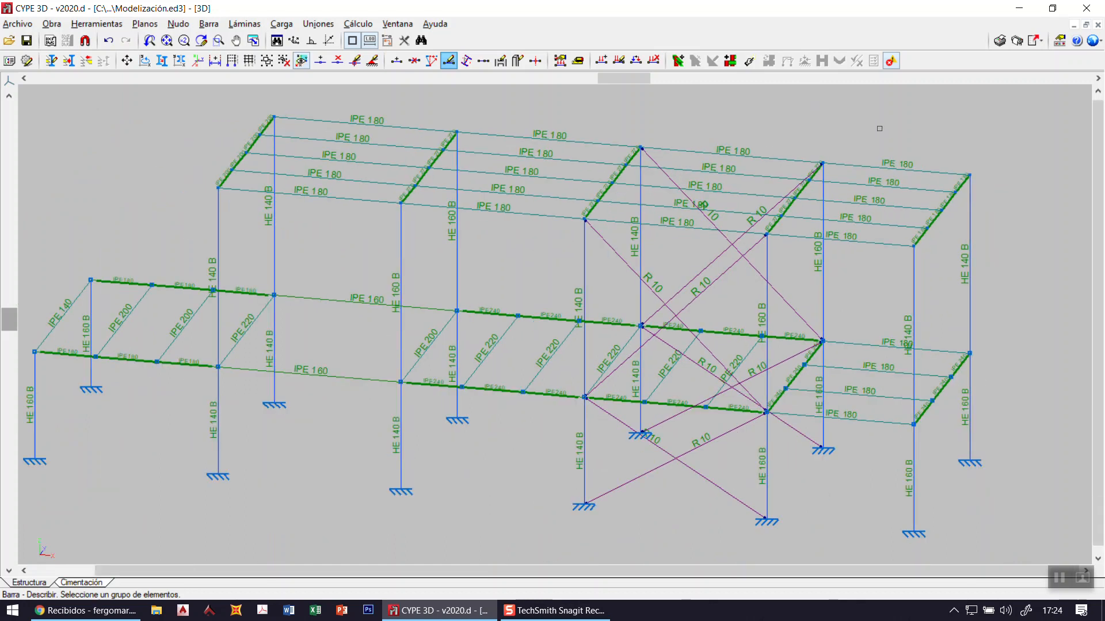
scroll(851, 145, "down", 1)
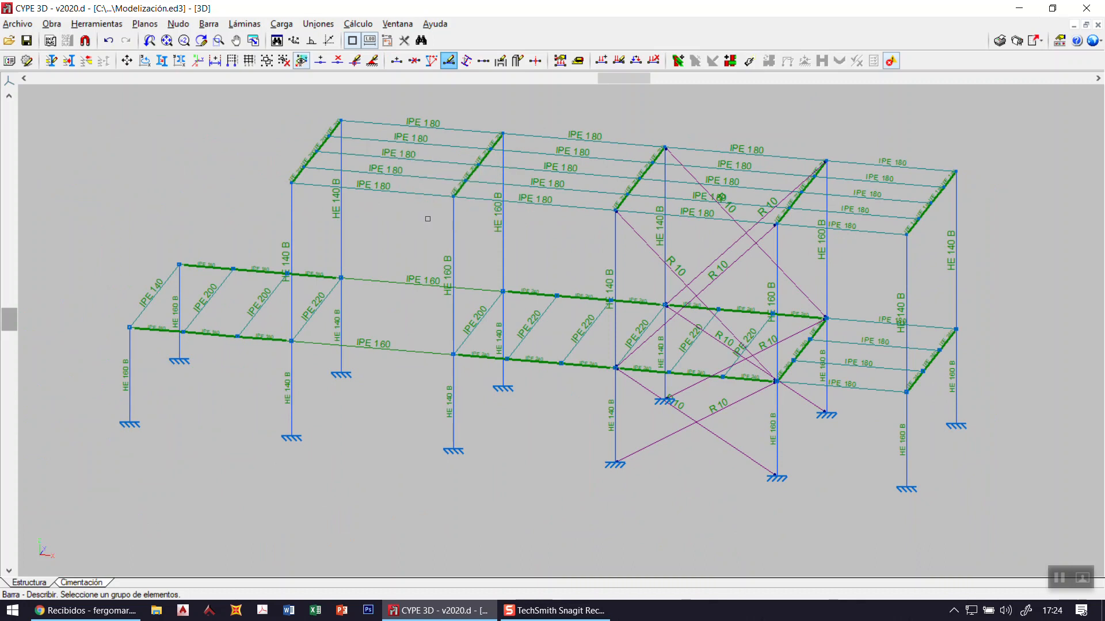
scroll(406, 380, "up", 1)
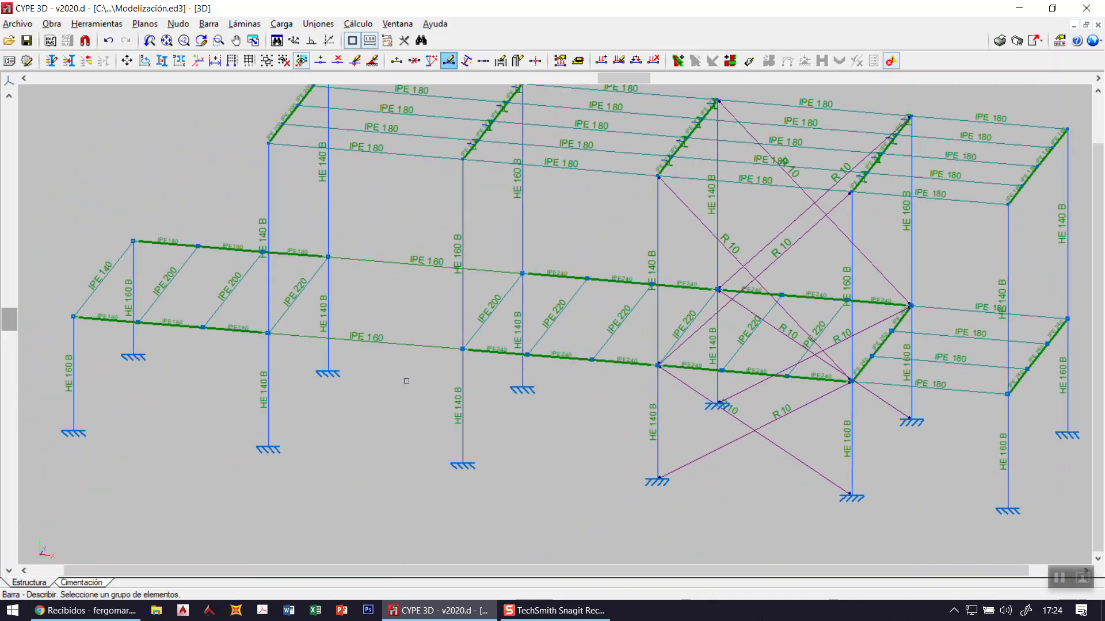
middle_click_drag(425, 326, 427, 312)
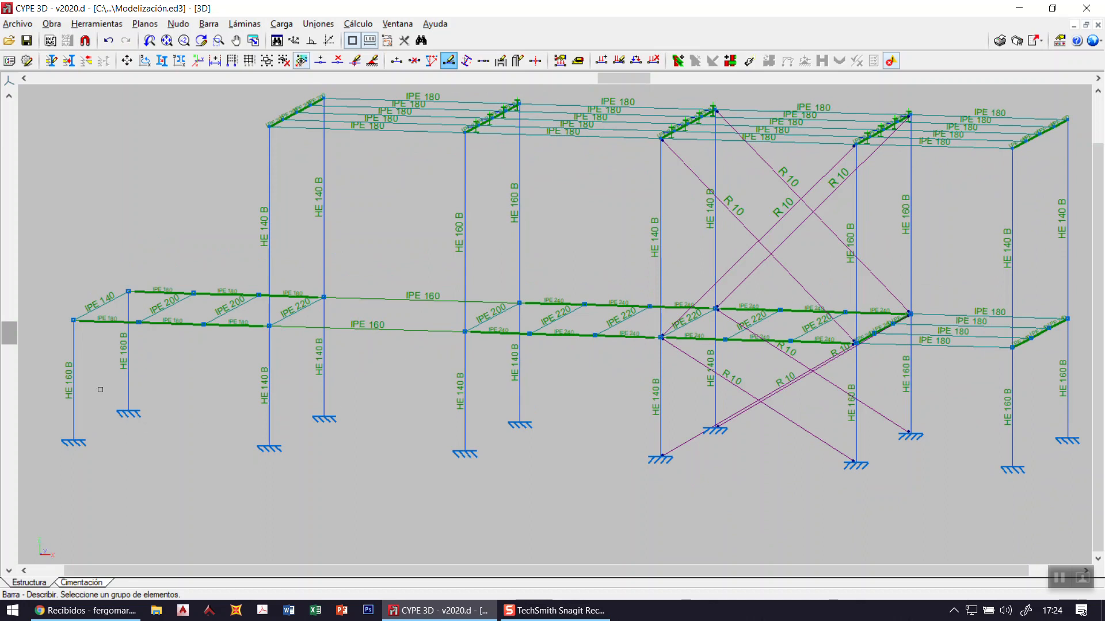
scroll(100, 390, "up", 1)
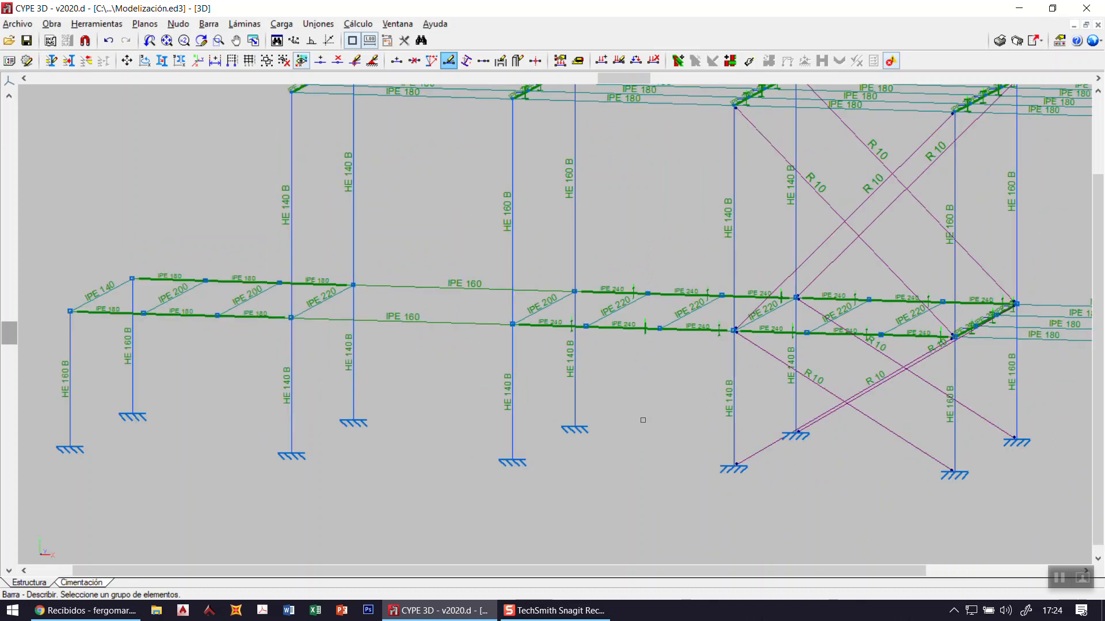
scroll(562, 424, "right", 2)
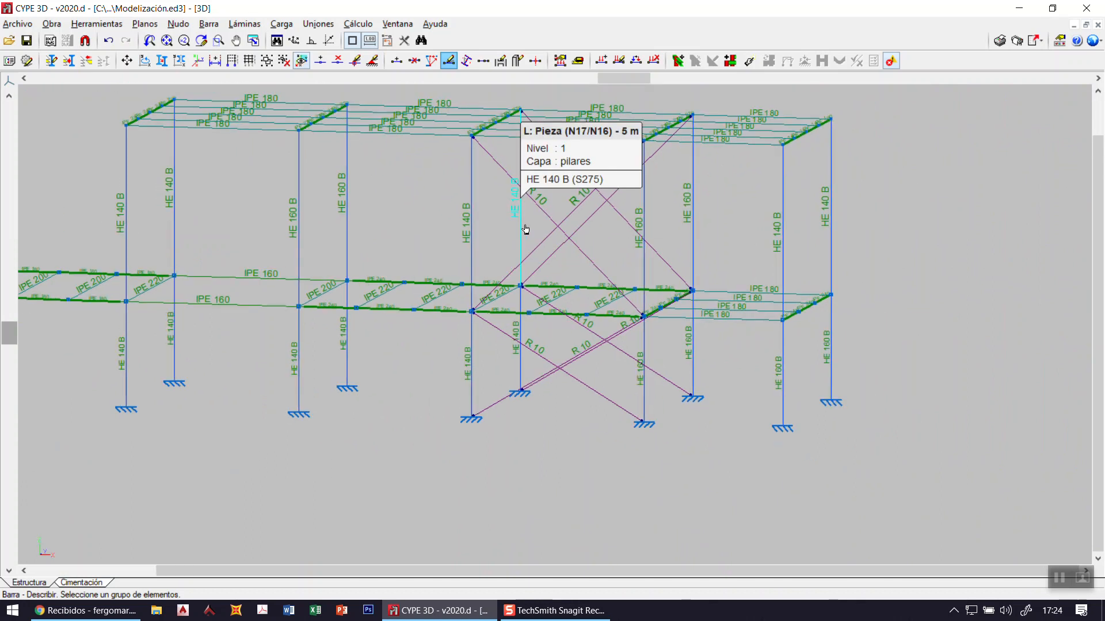
scroll(510, 217, "down", 2)
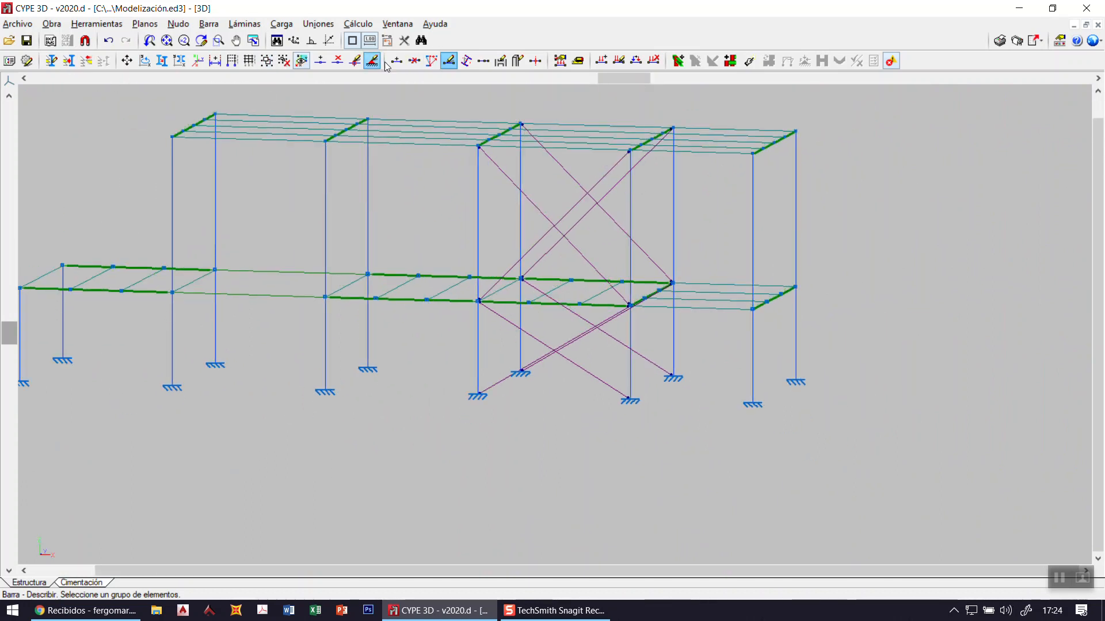
left_click_drag(427, 208, 127, 157)
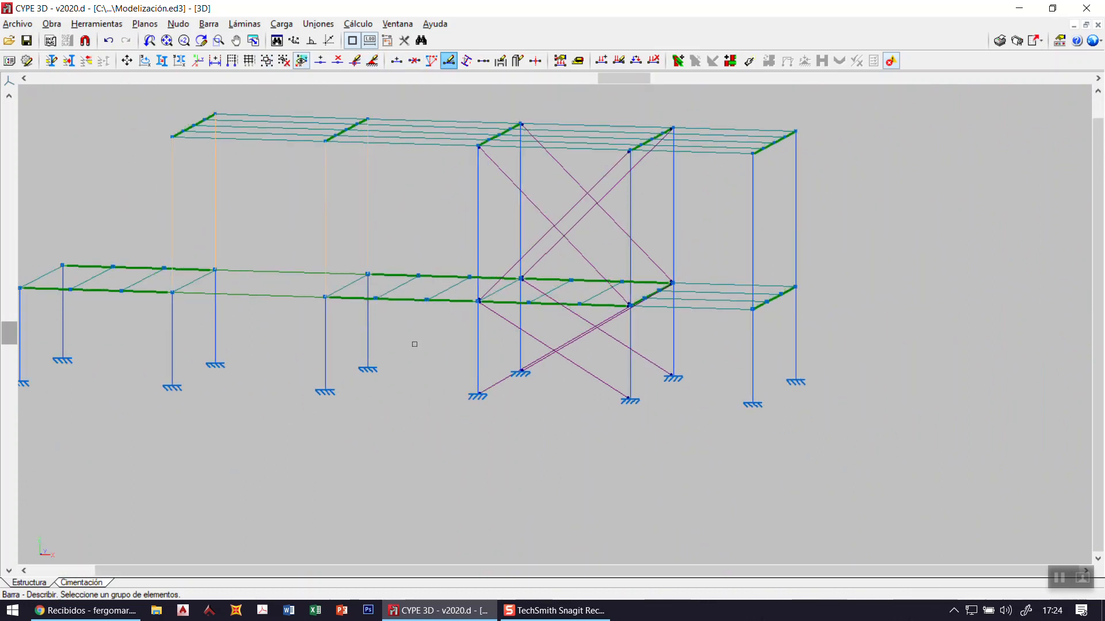
scroll(414, 340, "down", 1)
left_click_drag(417, 333, 50, 319)
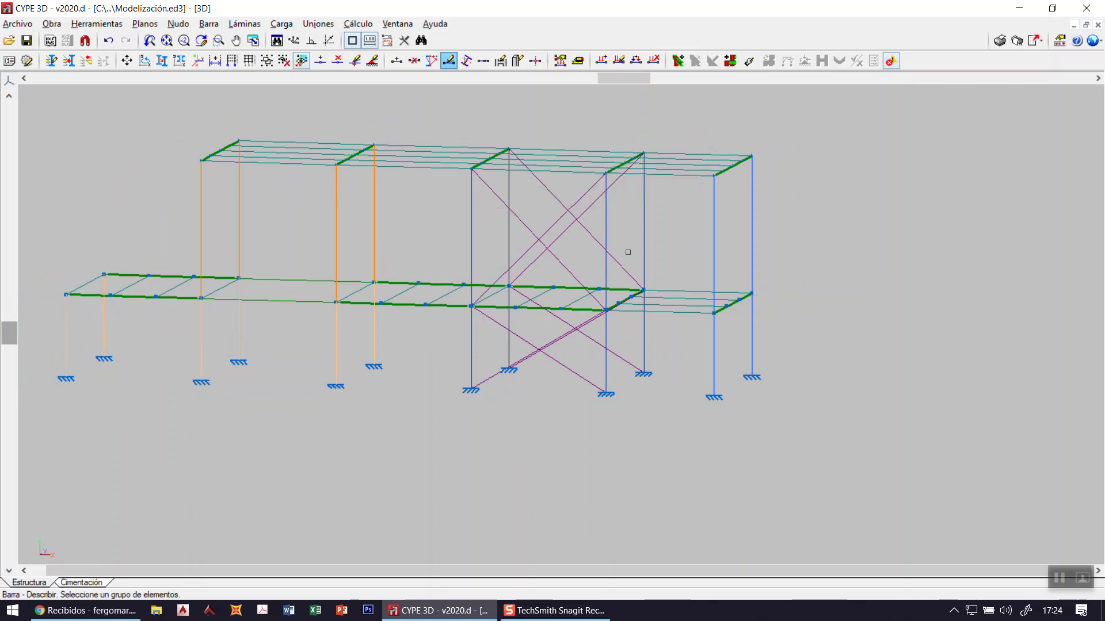
left_click_drag(785, 348, 668, 325)
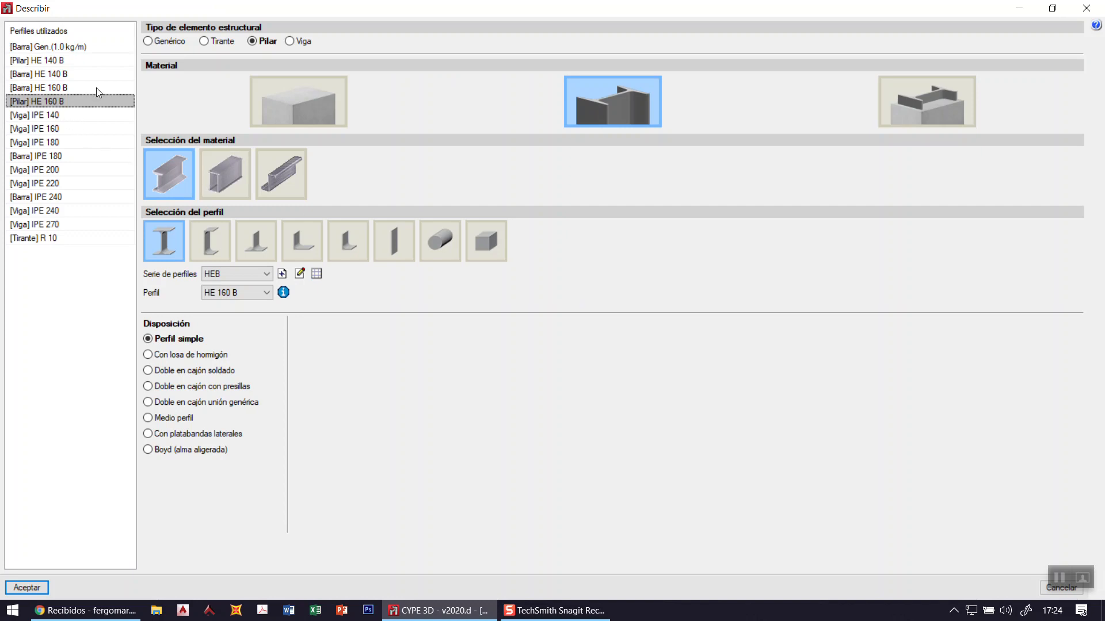
left_click(27, 587)
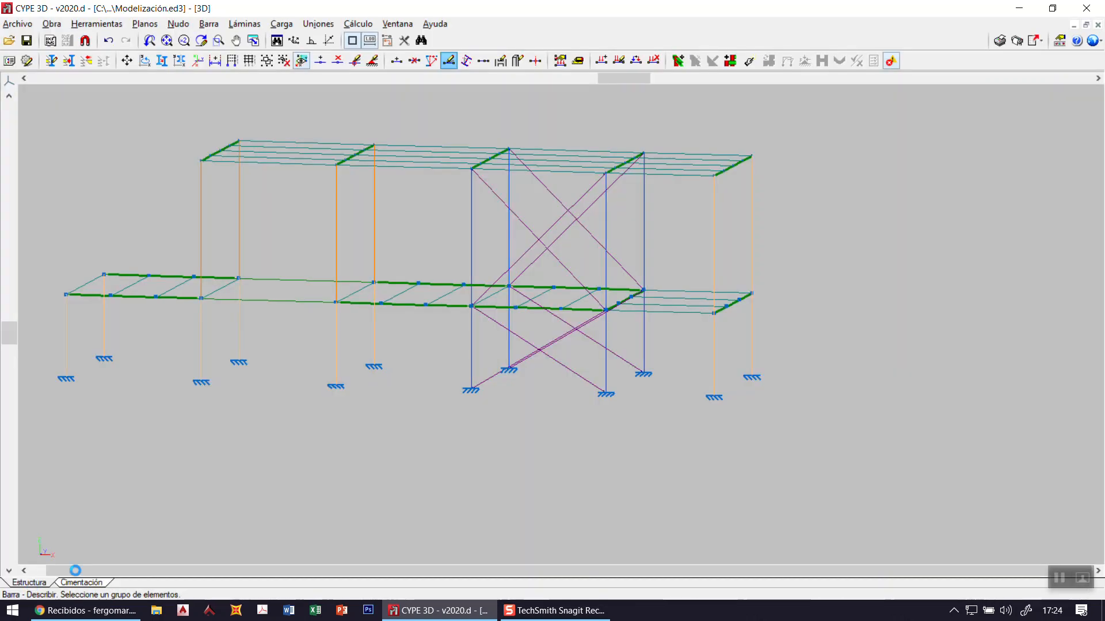
Step: Describe the upper and lower columns of the braced bay as HE 160 B bars
scroll(533, 243, "up", 2)
left_click(524, 239)
left_click(444, 233)
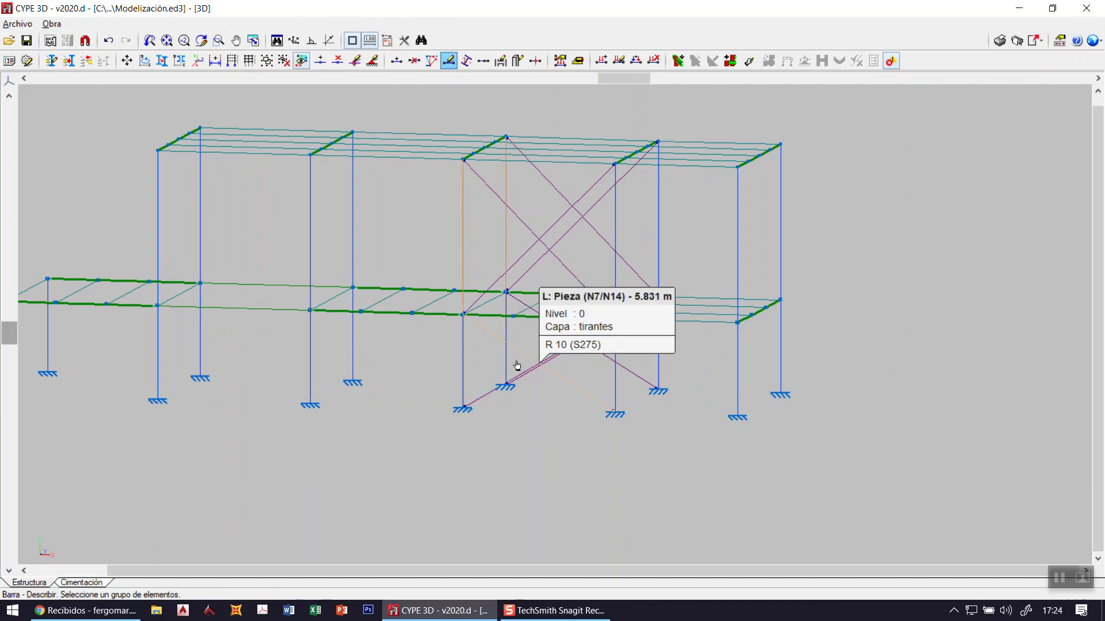
scroll(508, 370, "up", 3)
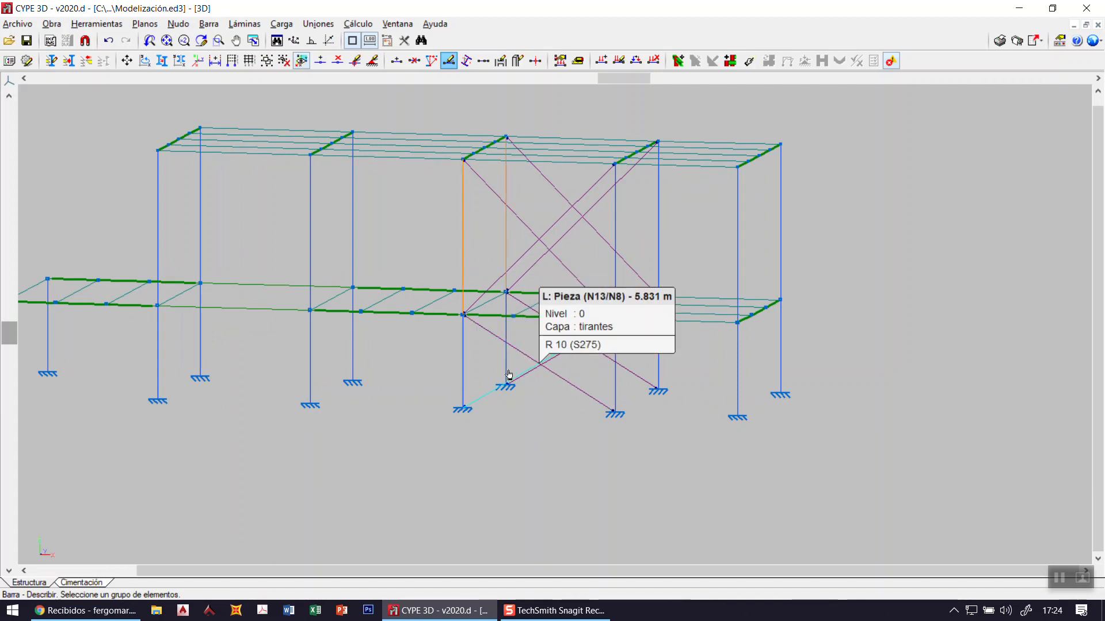
scroll(515, 367, "up", 1)
left_click(520, 357)
left_click(355, 340)
left_click(822, 336)
left_click(695, 287)
left_click(814, 126)
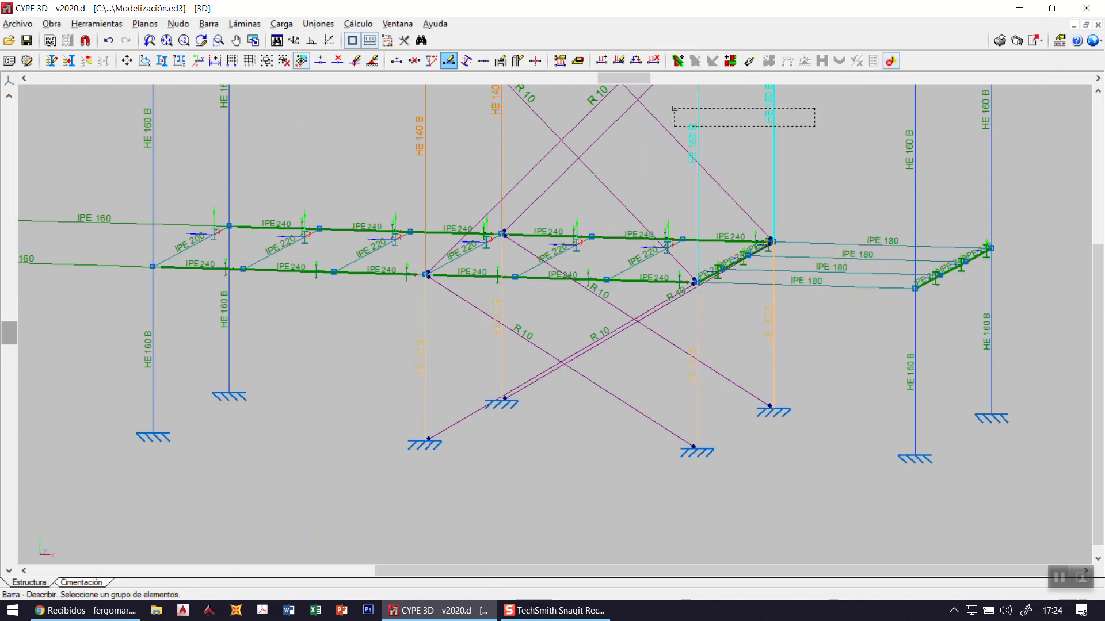
left_click(680, 105)
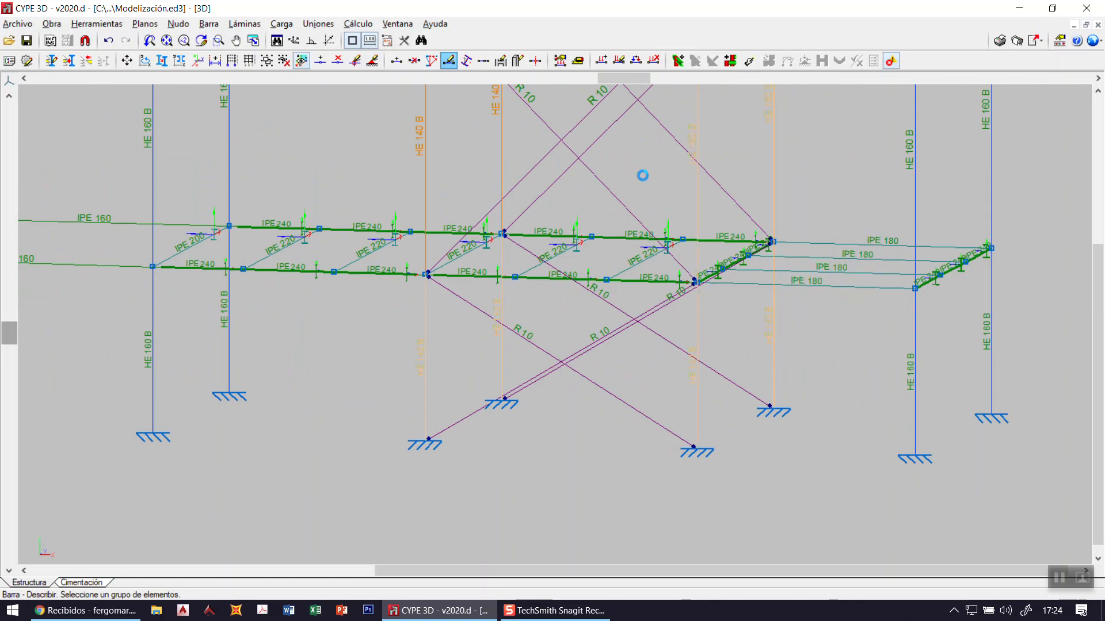
right_click(638, 174)
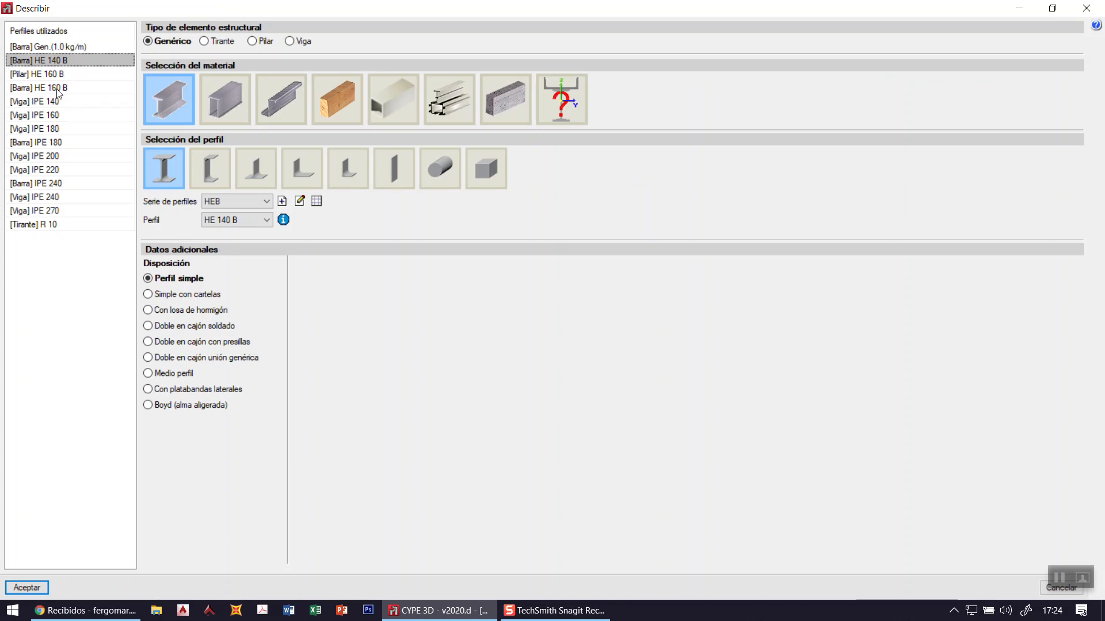
left_click(35, 587)
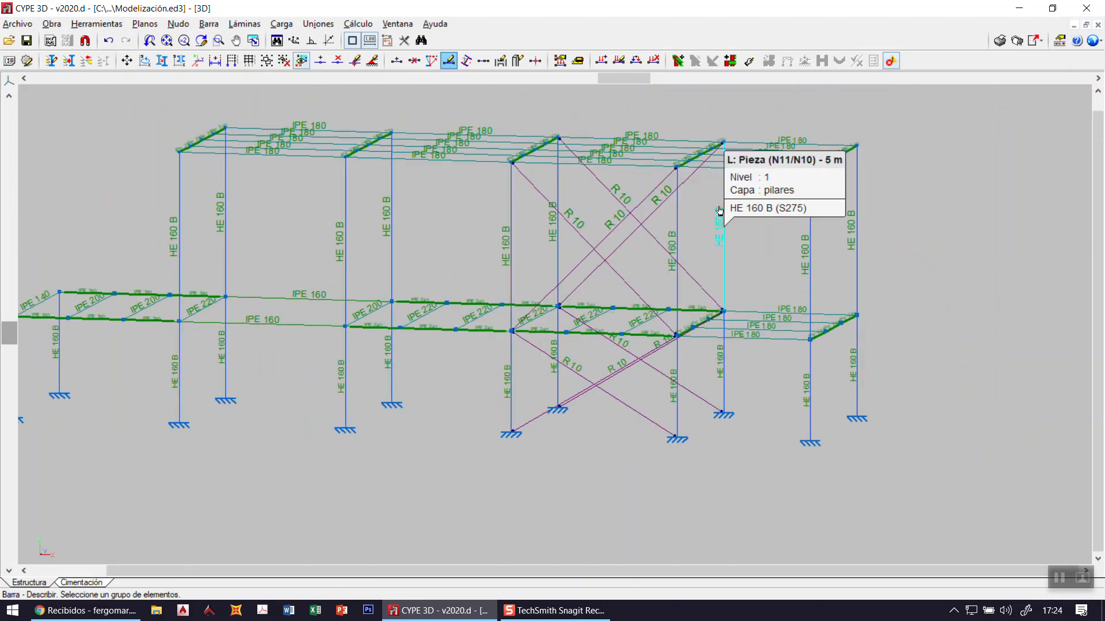
Step: Open the structure calculation settings, compare the profile sizing modes and keep No dimensionar perfiles
left_click(358, 24)
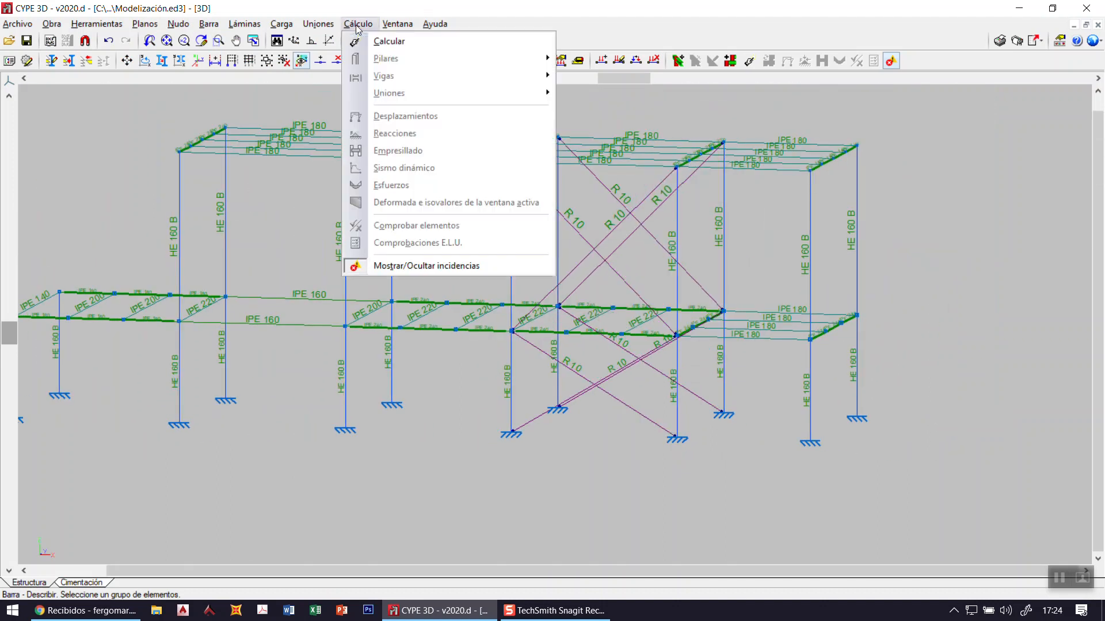
left_click(378, 41)
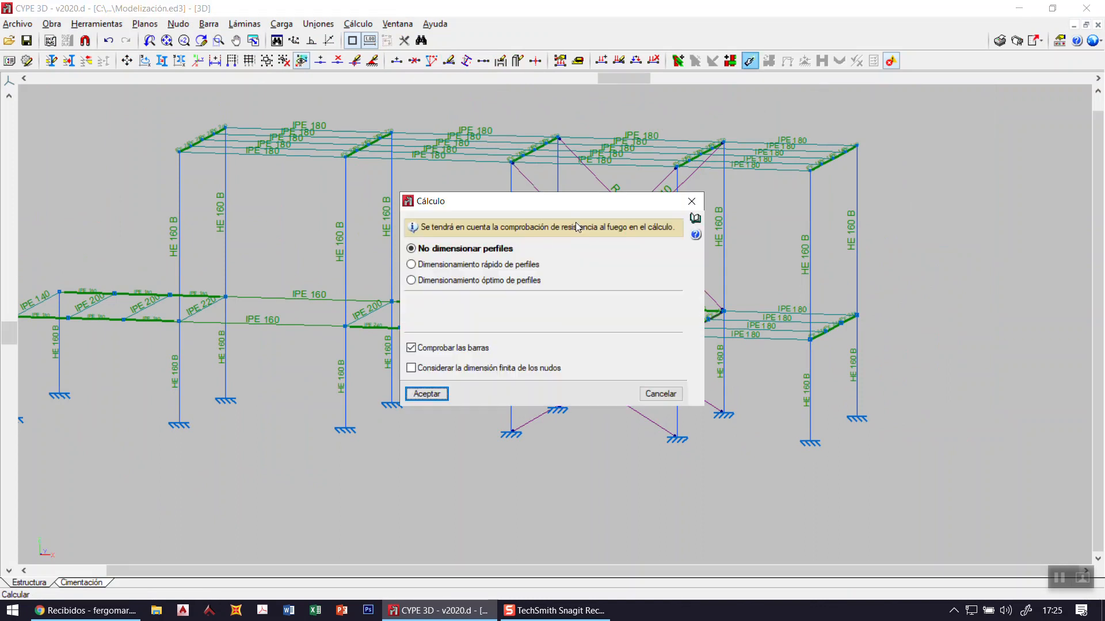
mouse_move(469, 265)
left_click(429, 264)
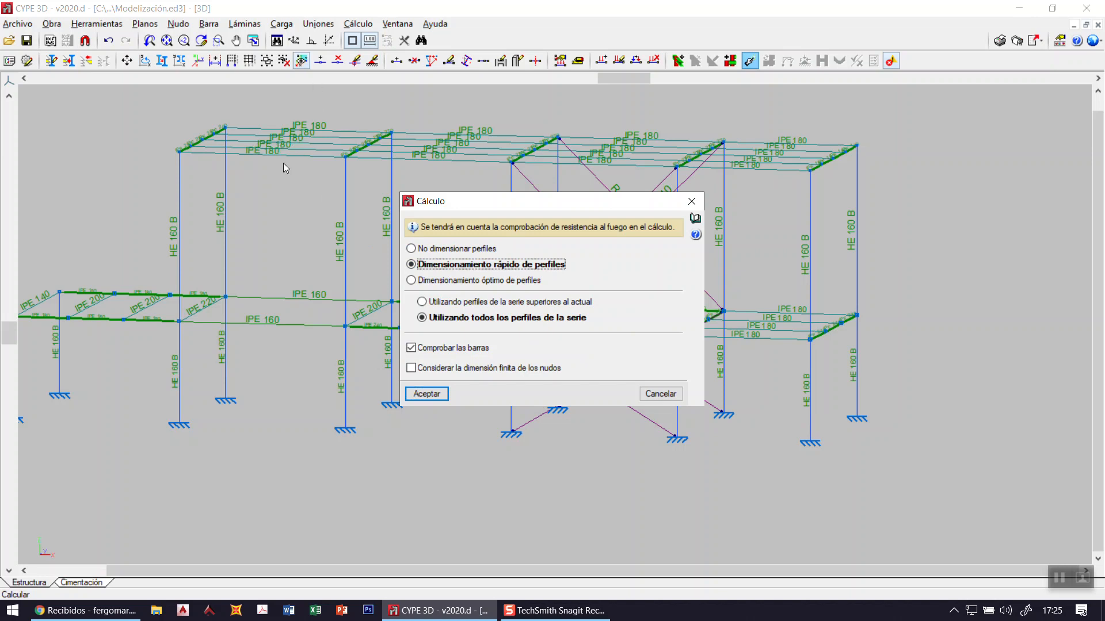
left_click(456, 254)
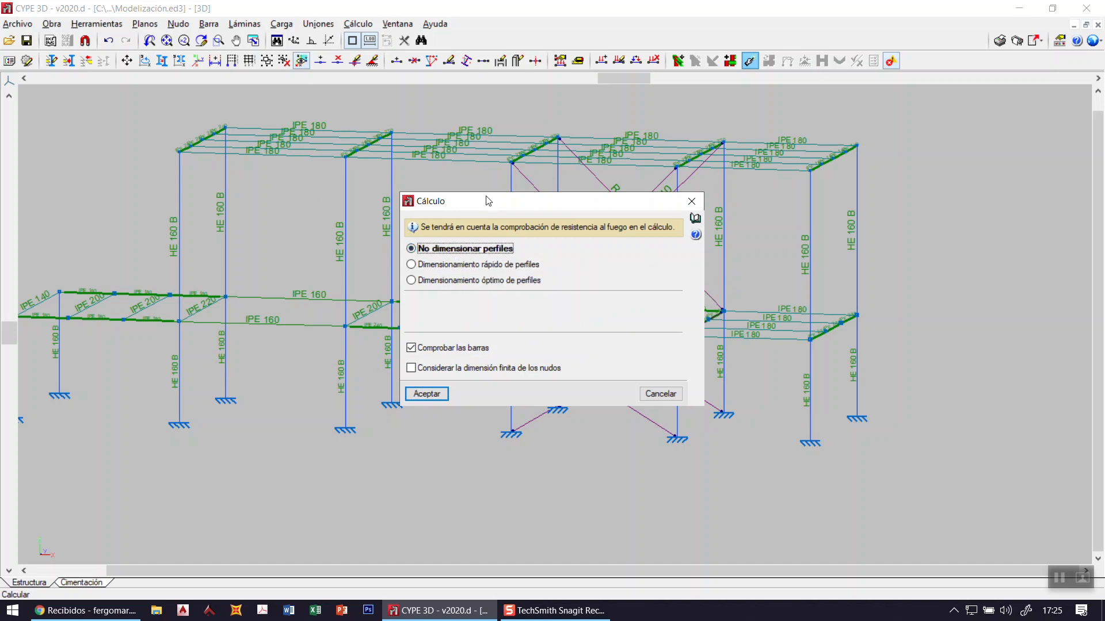
left_click_drag(489, 205, 289, 196)
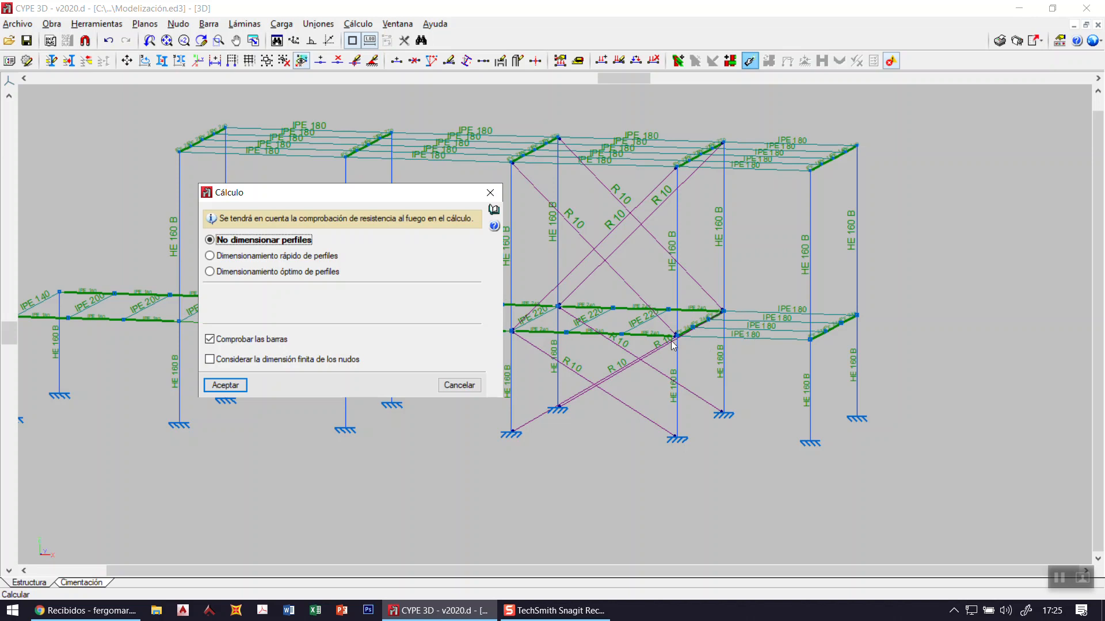
left_click_drag(404, 202, 655, 203)
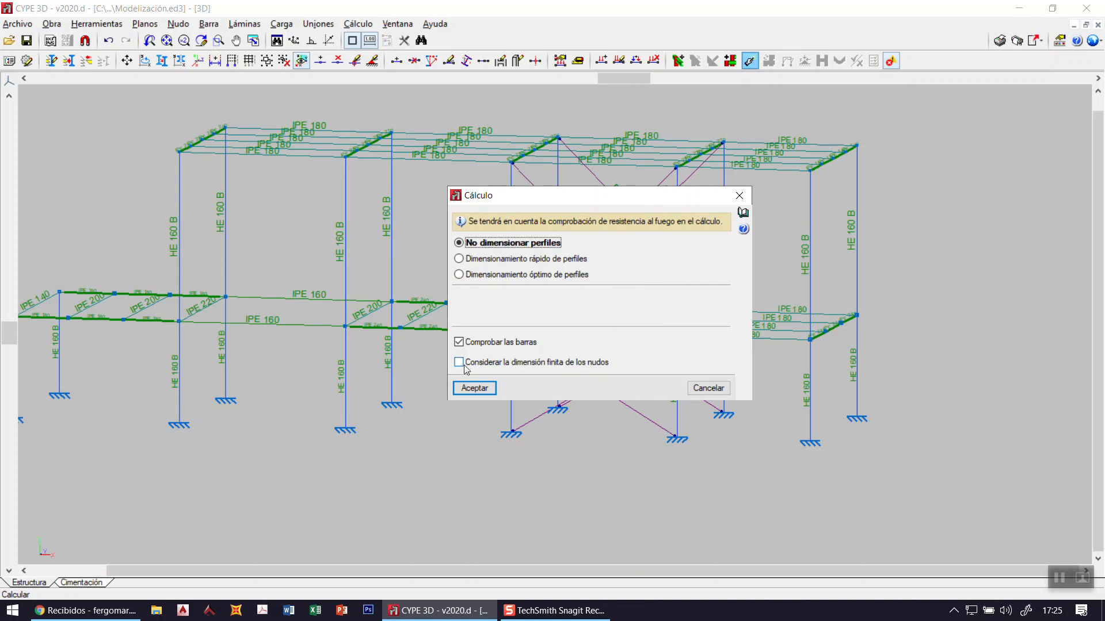
Step: Enable Considerar la dimensión finita de los nudos, run the calculation with bar checking and close the final report
mouse_move(465, 368)
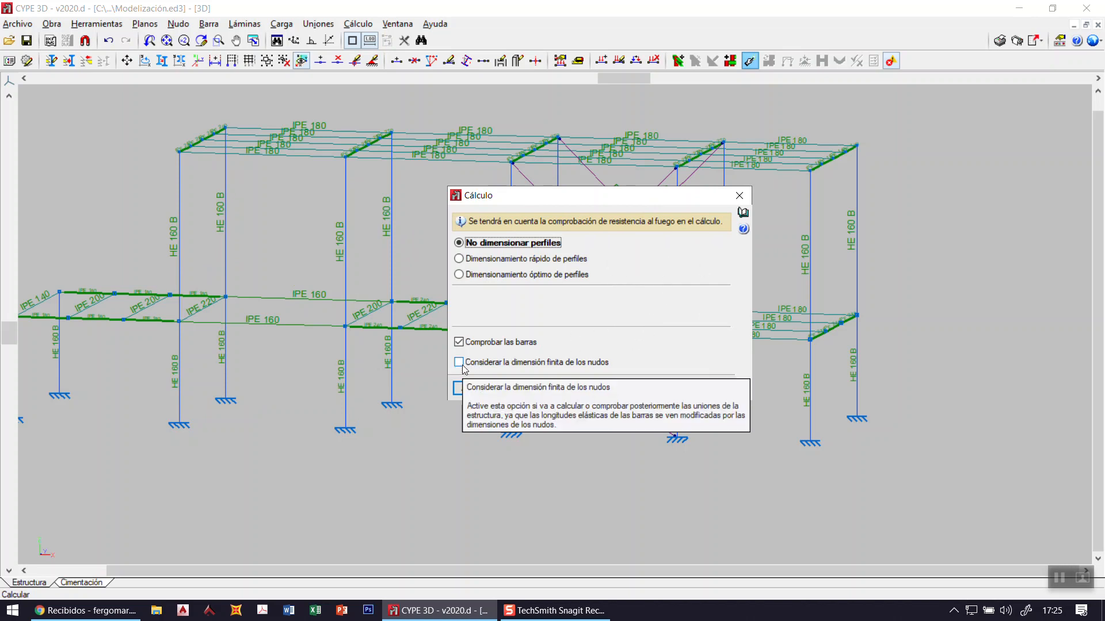
left_click(473, 367)
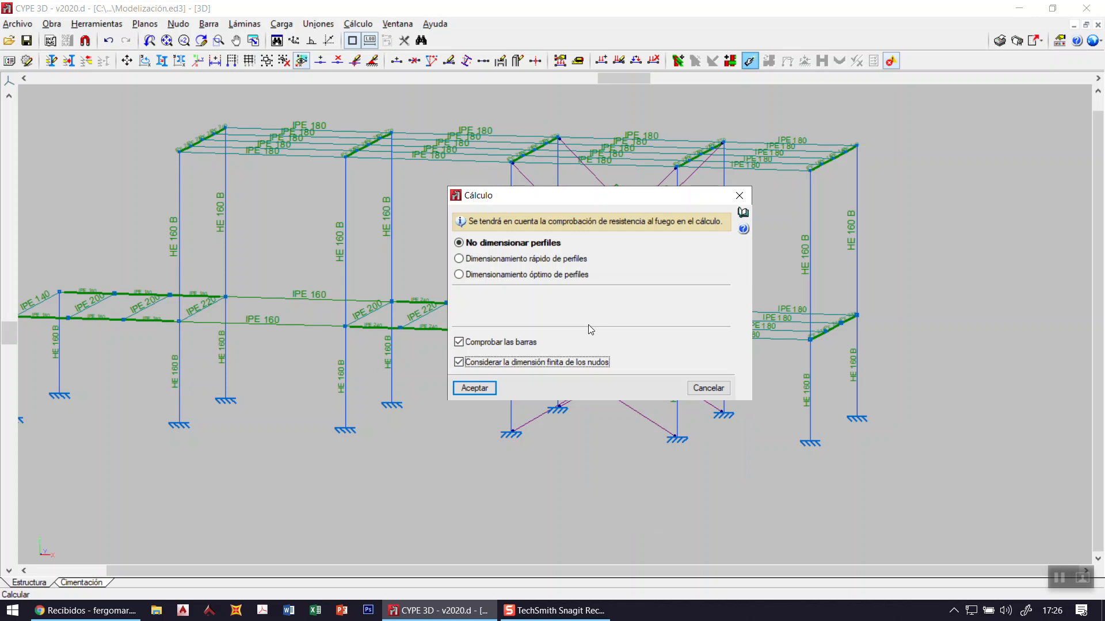
left_click(475, 389)
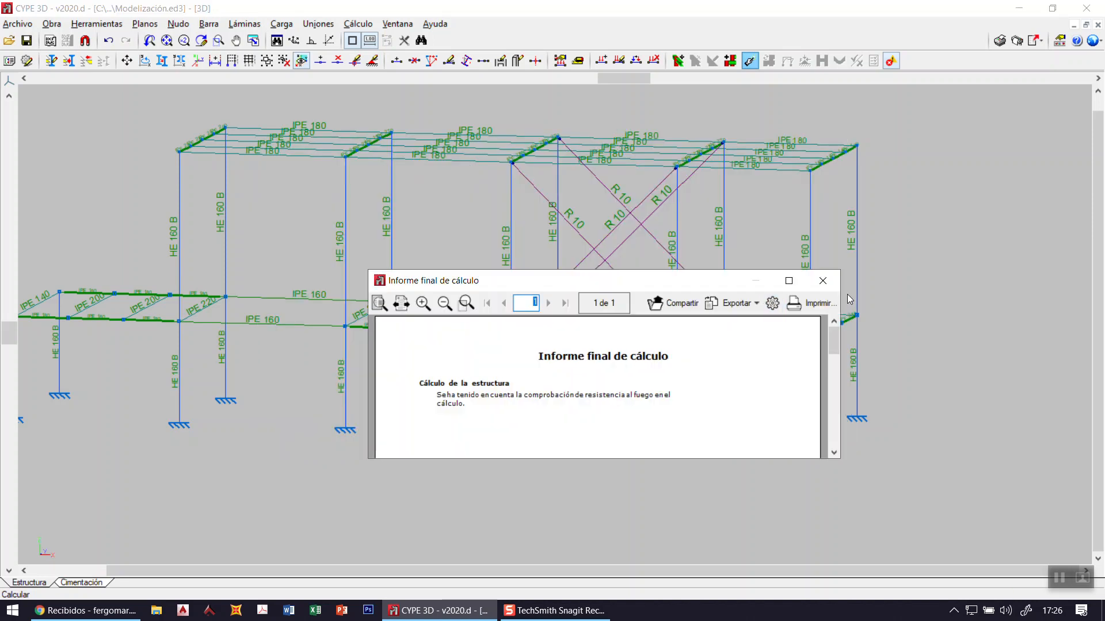
left_click(823, 278)
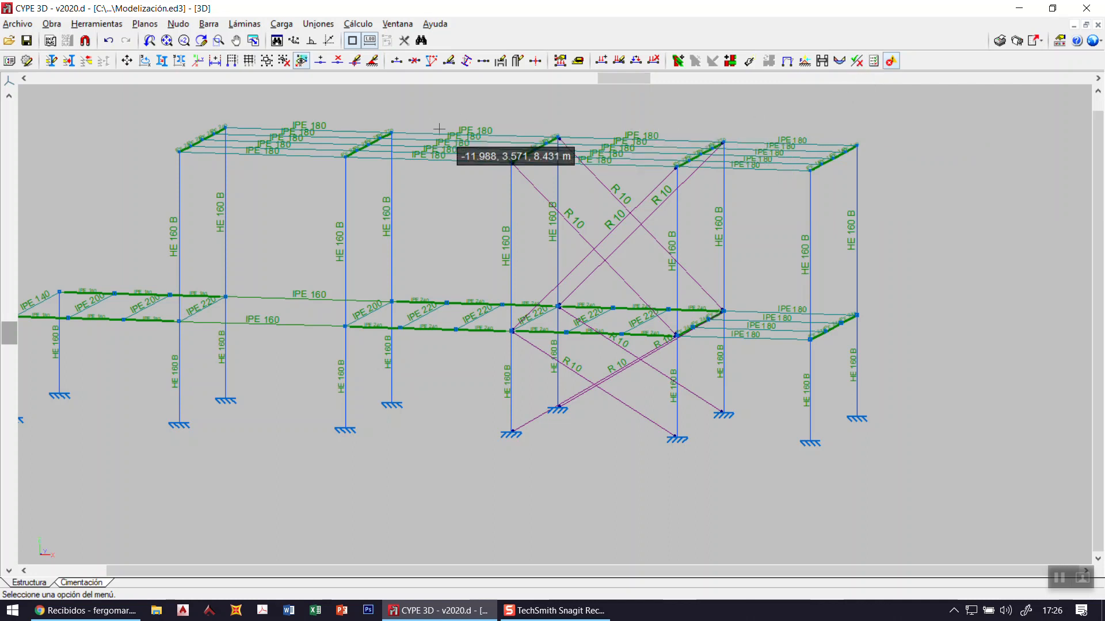
Step: Run the Comprobar elementos check and examine the members marked in red across the roof, lower storey and columns
scroll(737, 202, "down", 1)
mouse_move(503, 190)
middle_mouse_down("shift")
mouse_move(486, 210)
mouse_move(493, 196)
middle_mouse_up("shift")
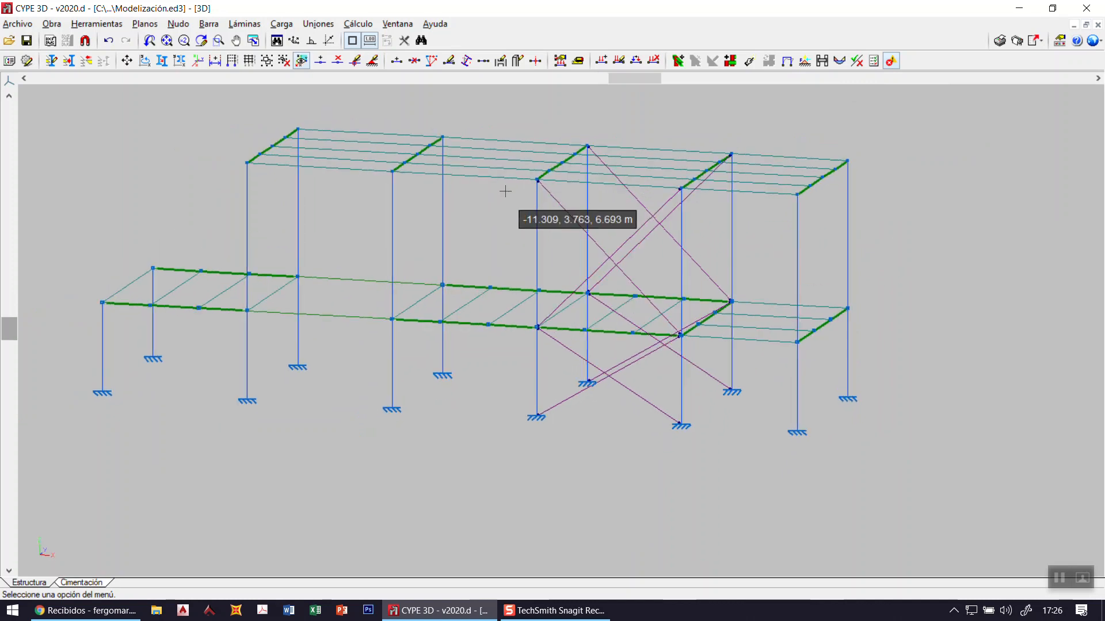
left_click(856, 61)
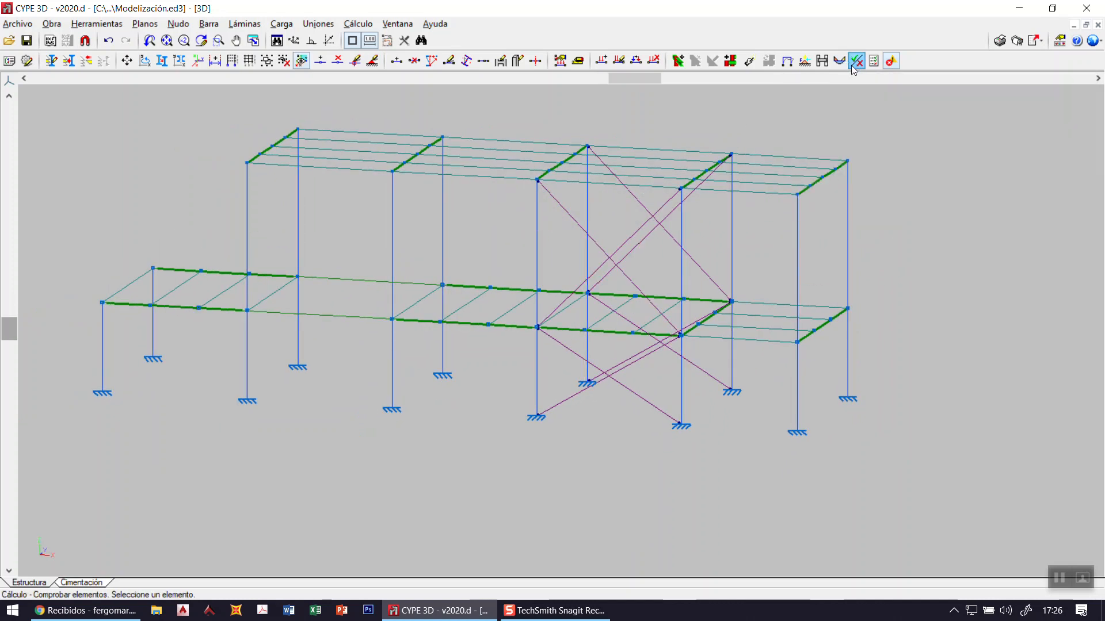
scroll(358, 119, "up", 1)
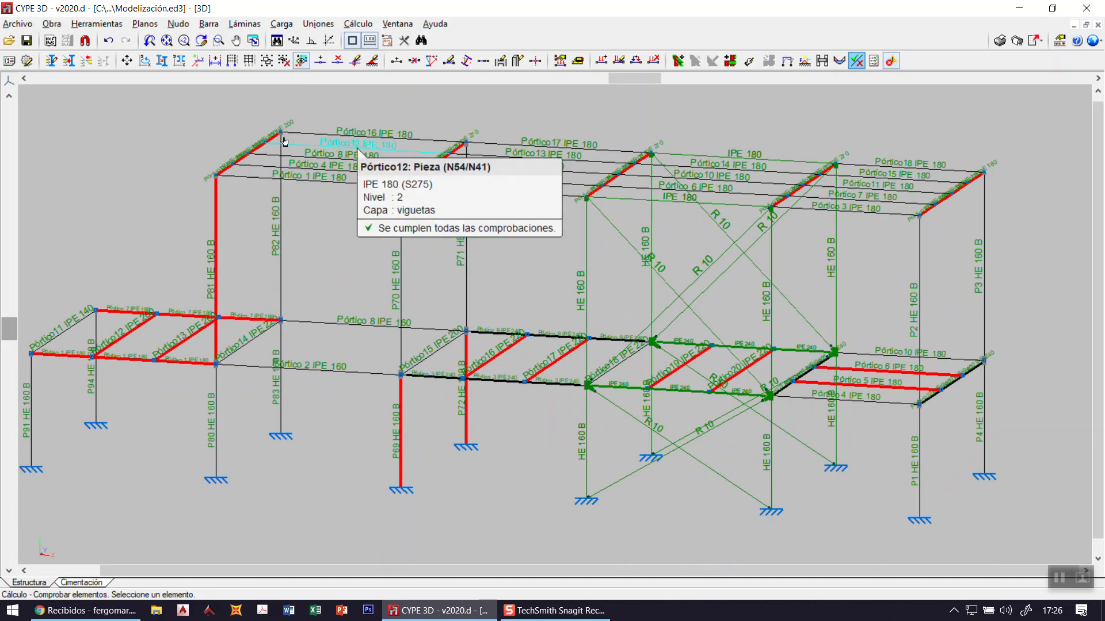
mouse_move(240, 156)
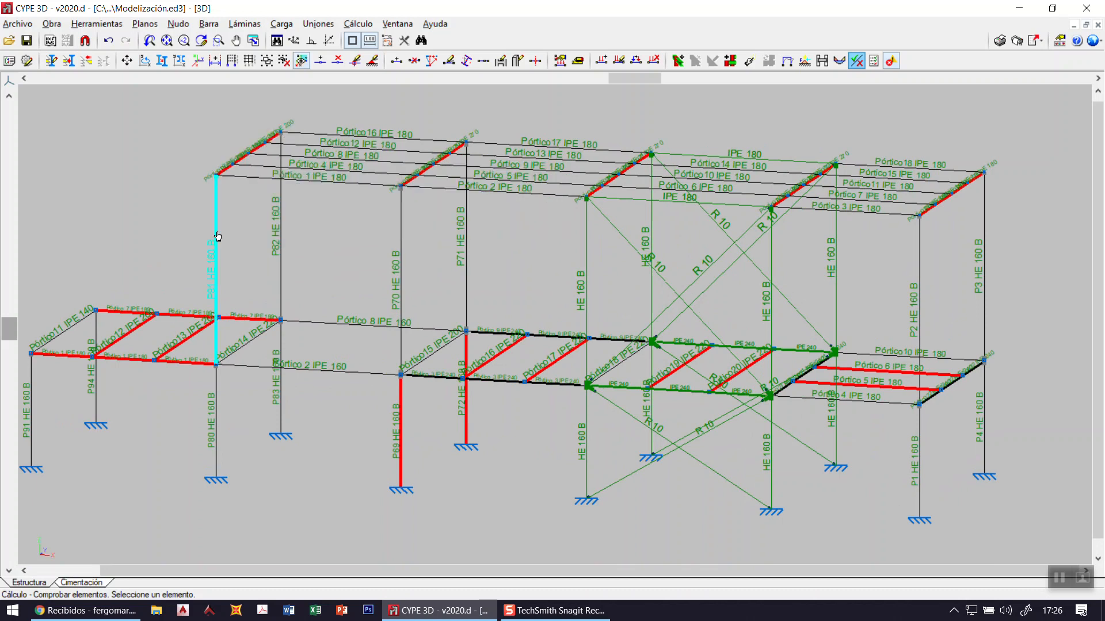
scroll(477, 448, "up", 1)
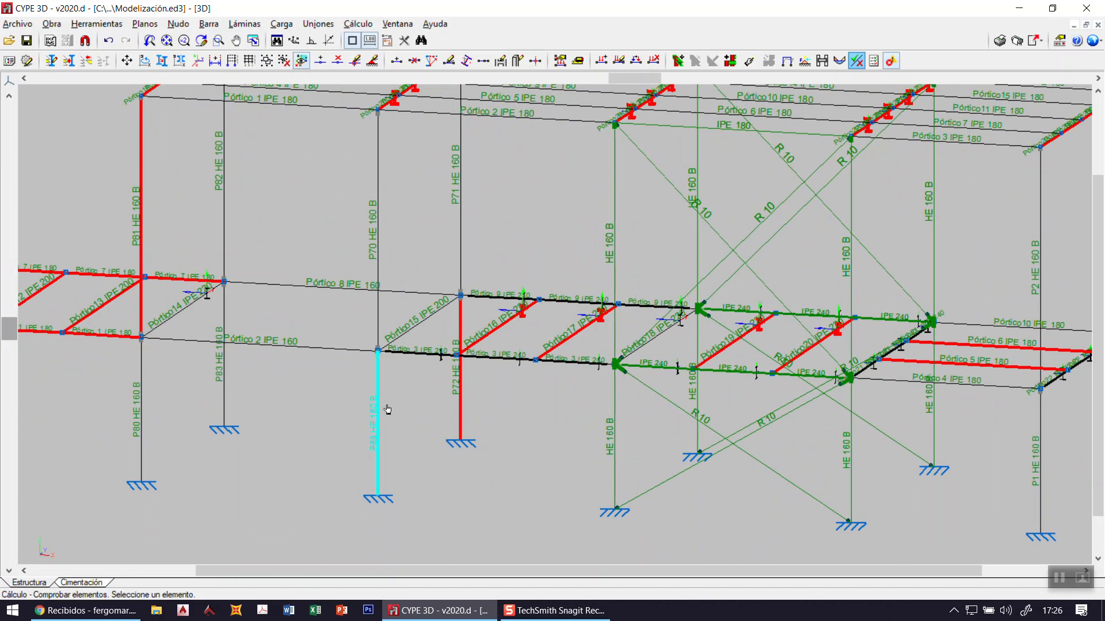
scroll(377, 403, "down", 1)
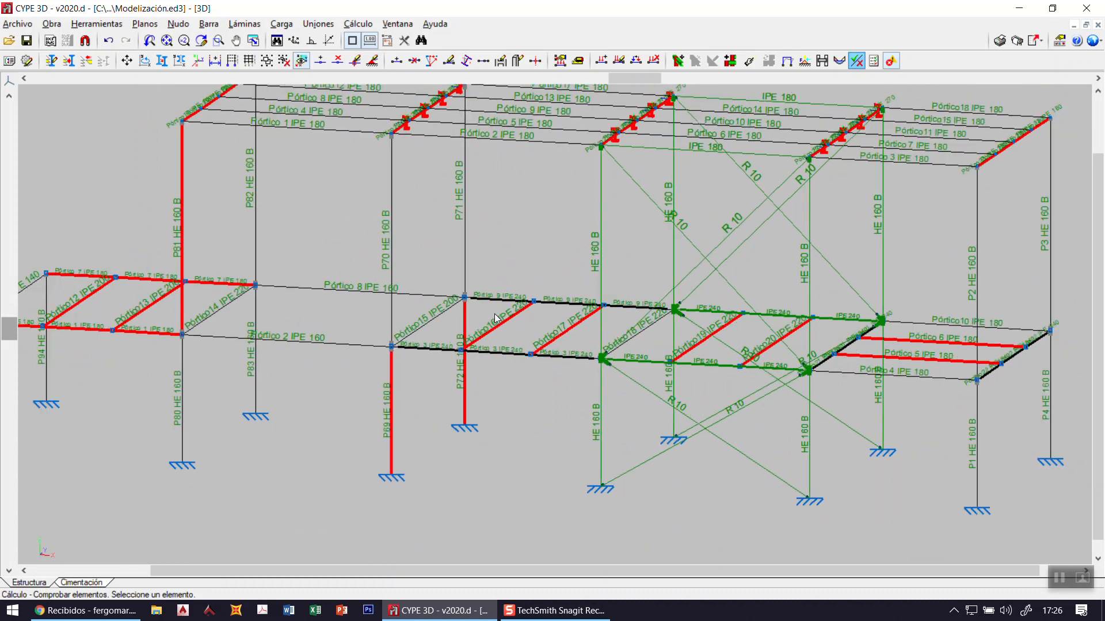
scroll(426, 239, "down", 1)
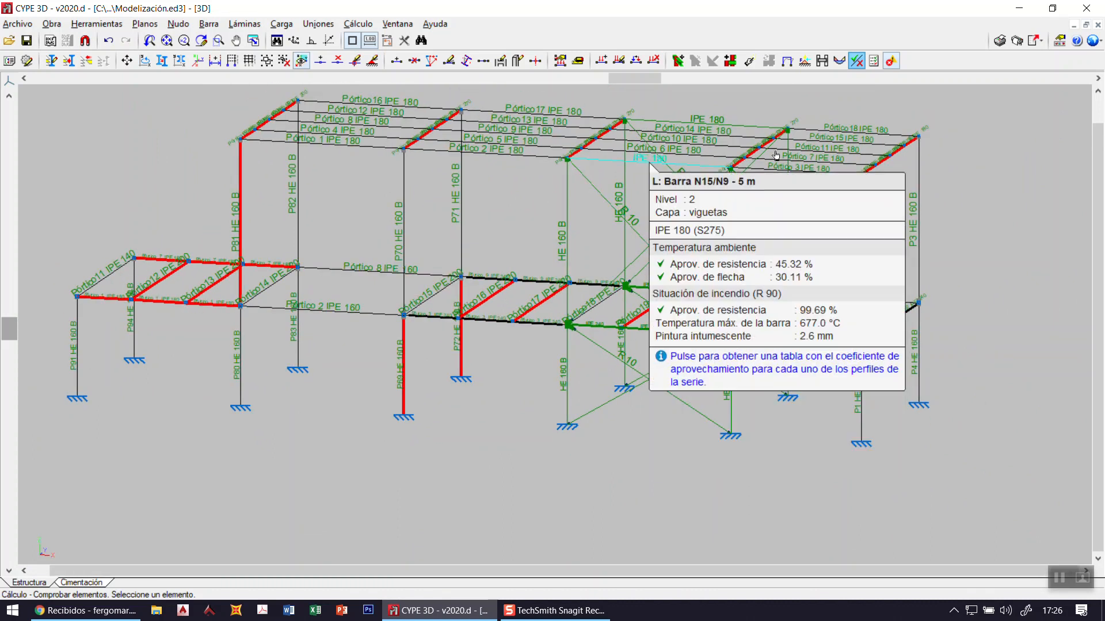
Step: Show the E.L.U. checks at the most unfavourable point and inspect ground-floor column P69 and the other failing members
left_click(873, 61)
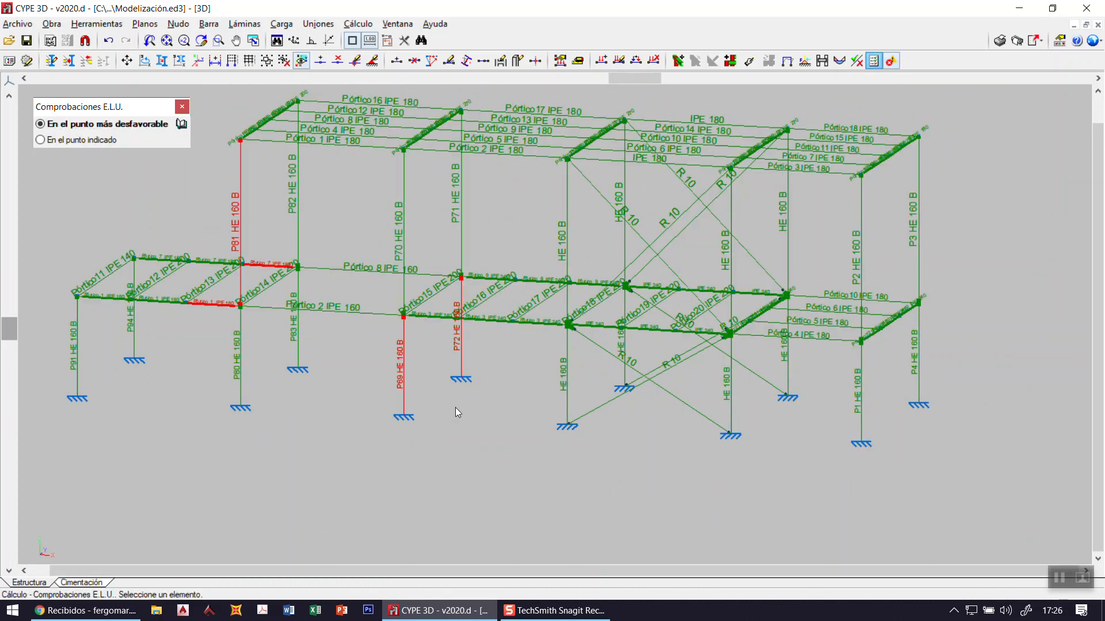
mouse_move(406, 369)
scroll(432, 367, "up", 2)
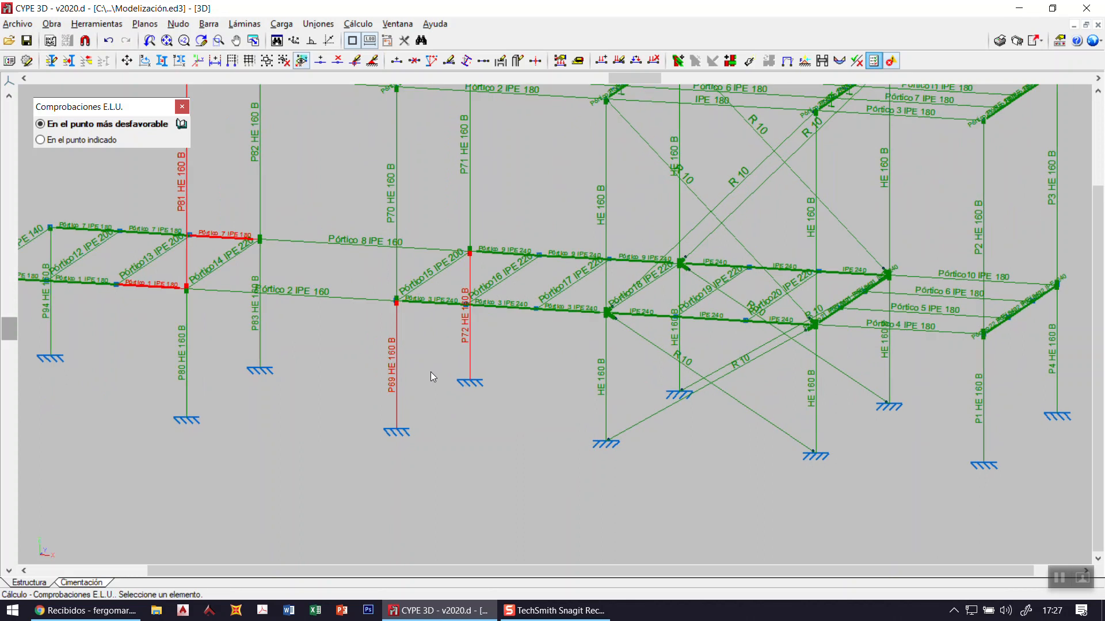
mouse_move(396, 368)
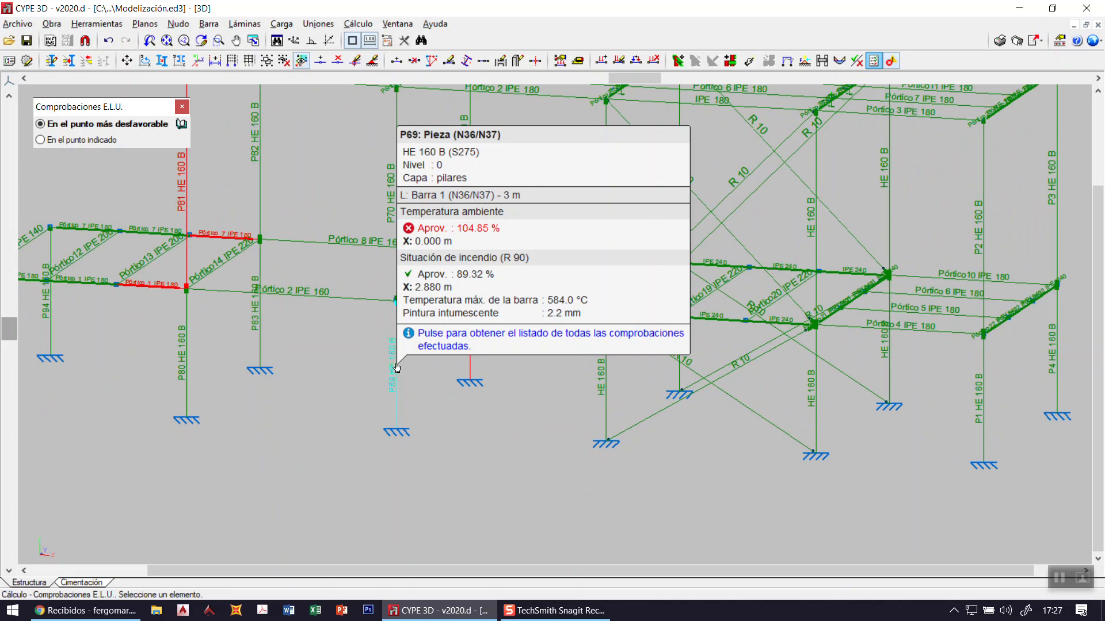
scroll(396, 367, "down", 1)
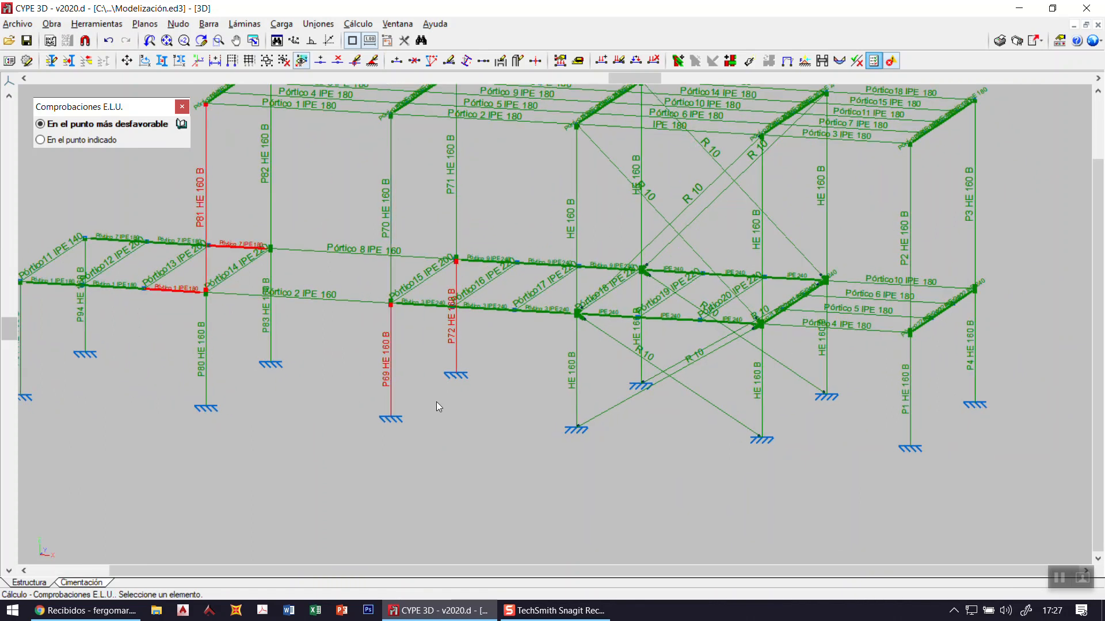
mouse_move(413, 280)
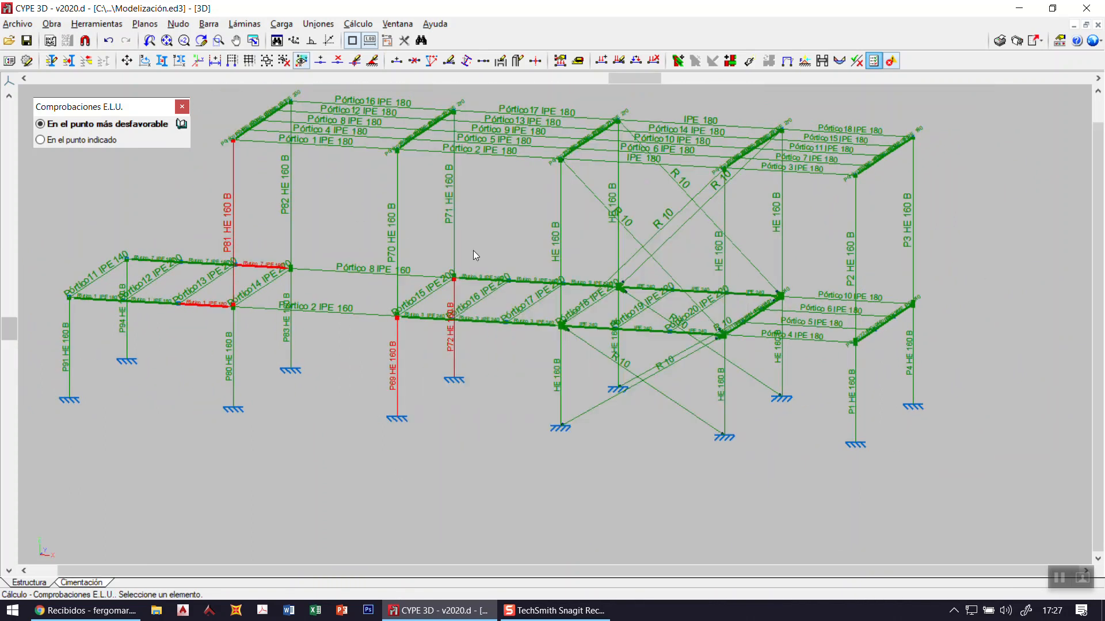
mouse_move(136, 279)
Step: Return to the Comprobar elementos check and examine the roof joists and the roof beams marked in red
left_click(856, 64)
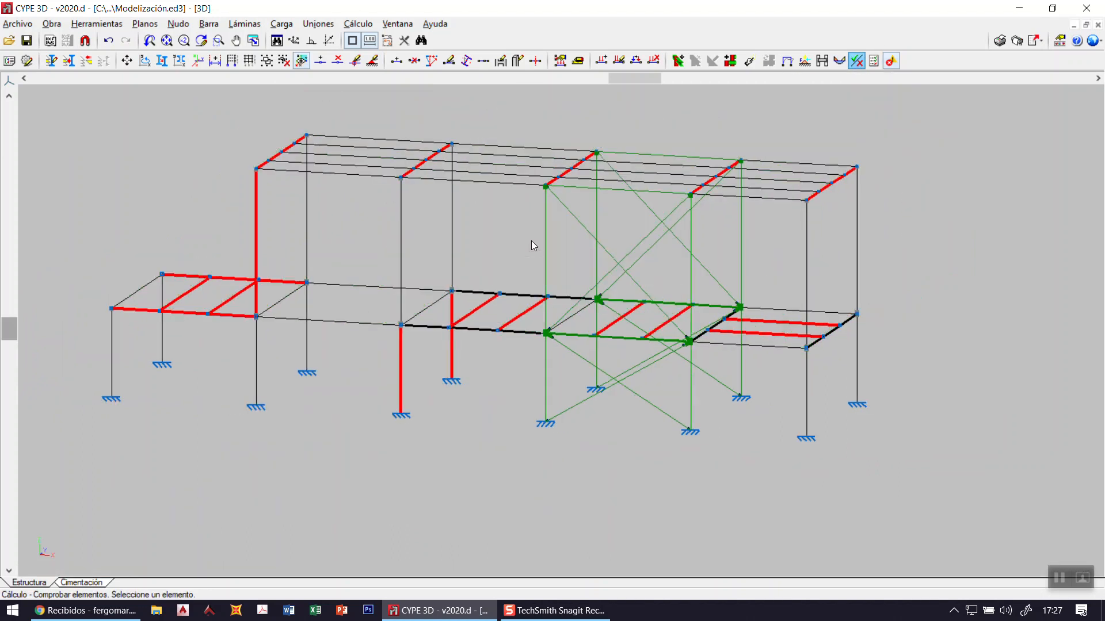
mouse_move(612, 151)
scroll(612, 153, "up", 2)
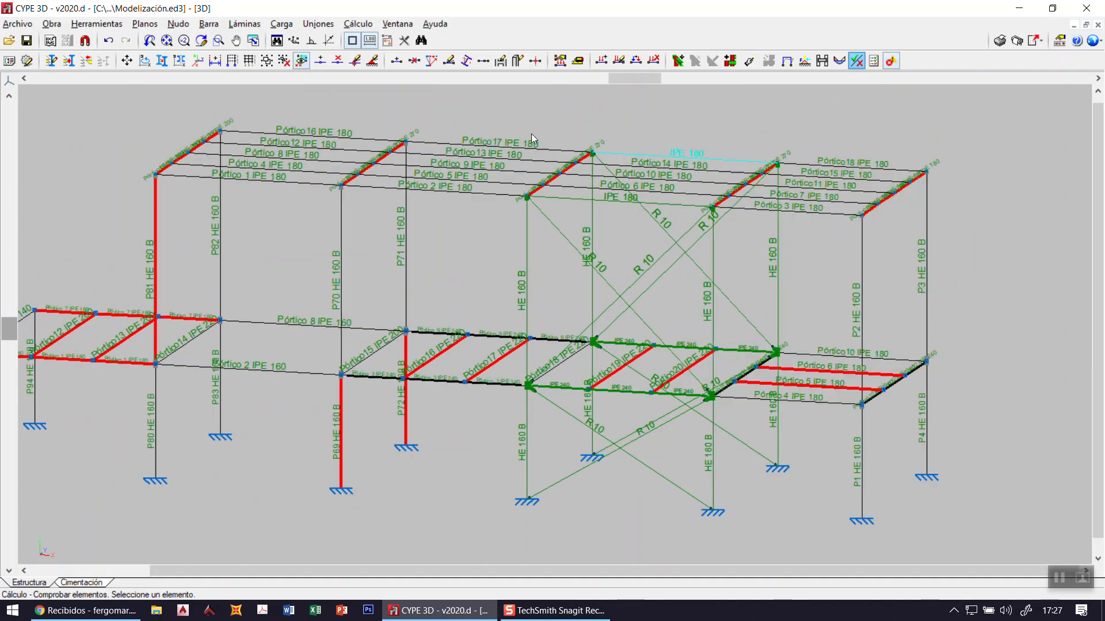
scroll(529, 133, "up", 1)
mouse_move(398, 150)
scroll(398, 149, "up", 1)
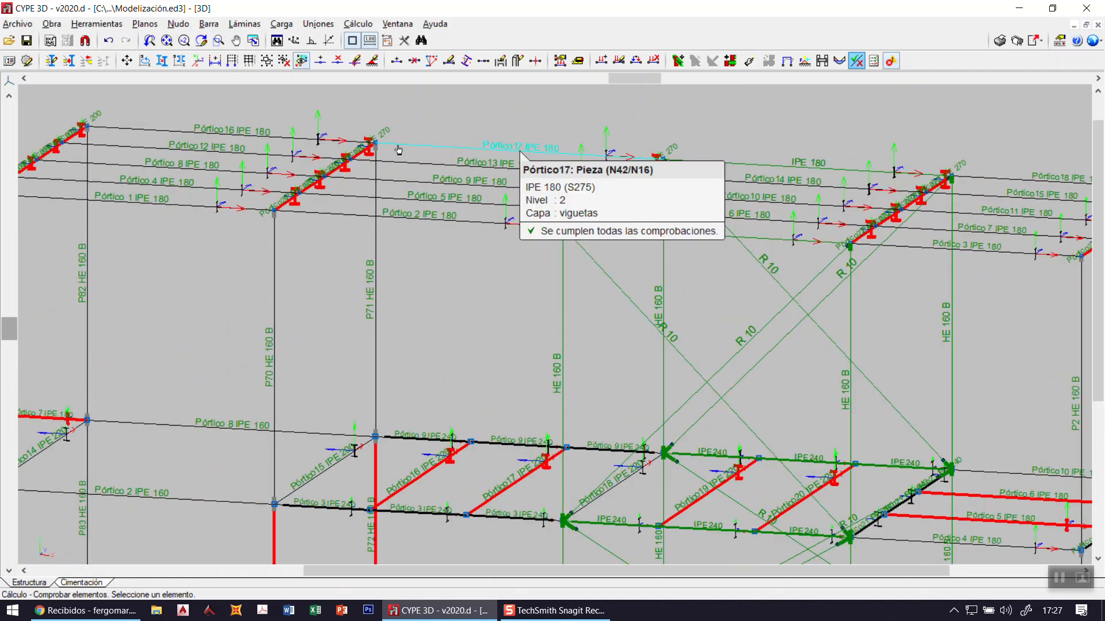
mouse_move(311, 191)
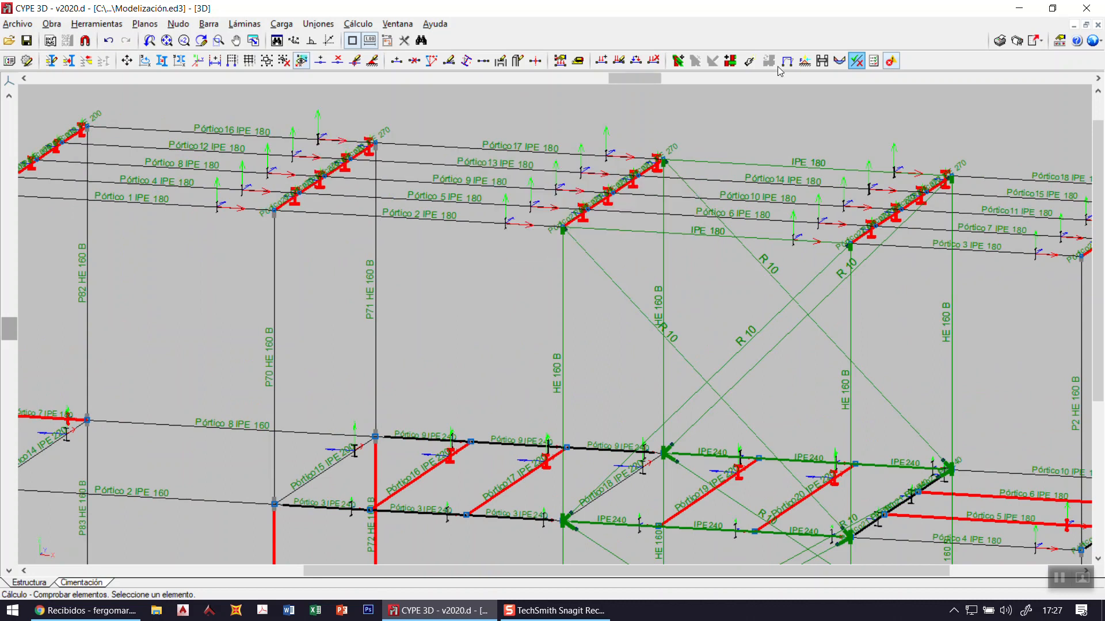
mouse_move(365, 199)
Step: Review the E.L.U. checks of the IPE 270 roof beam Pórtico20 at the most unfavourable point
left_click(875, 63)
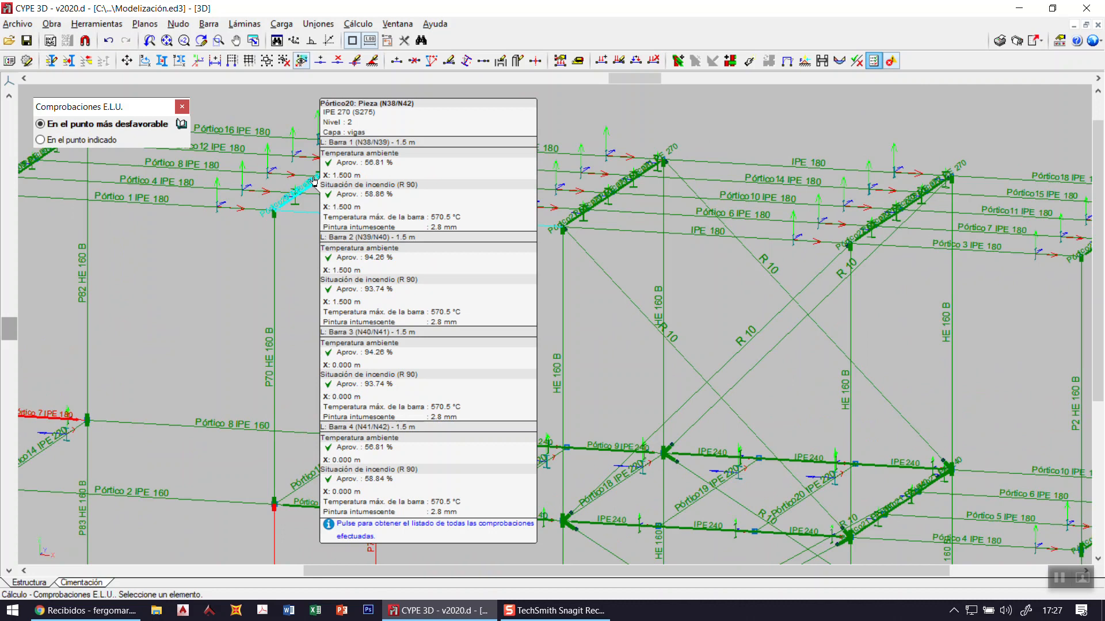
scroll(422, 107, "up", 3)
scroll(786, 150, "down", 3)
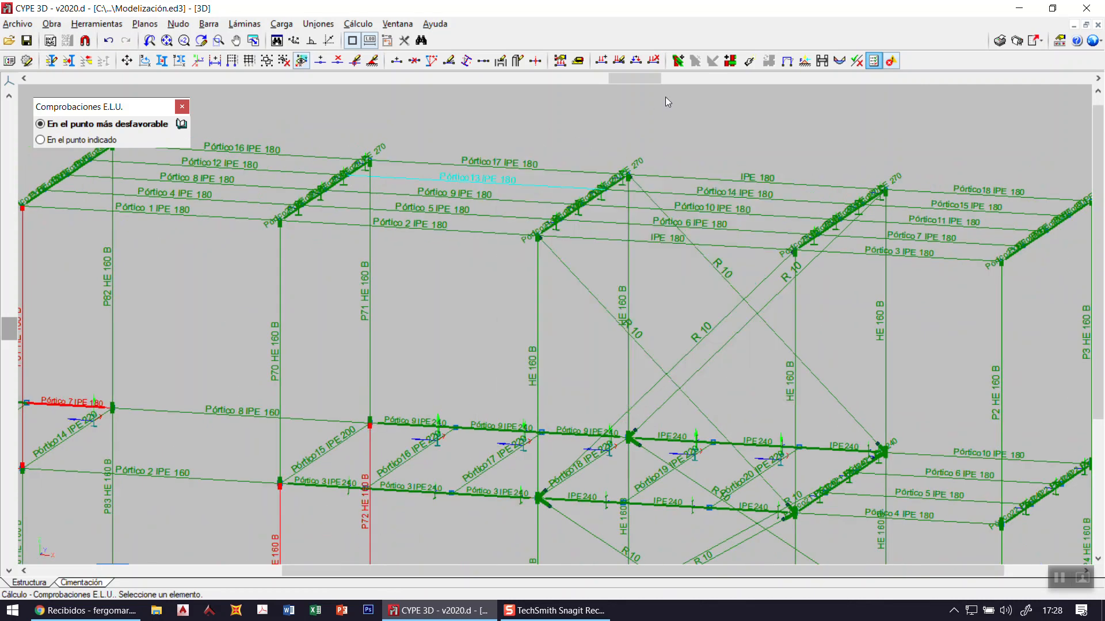
Step: Check the rear roof joist of the braced bay, compare the IPE series in its profile table and keep IPE 180
left_click(857, 61)
mouse_move(730, 183)
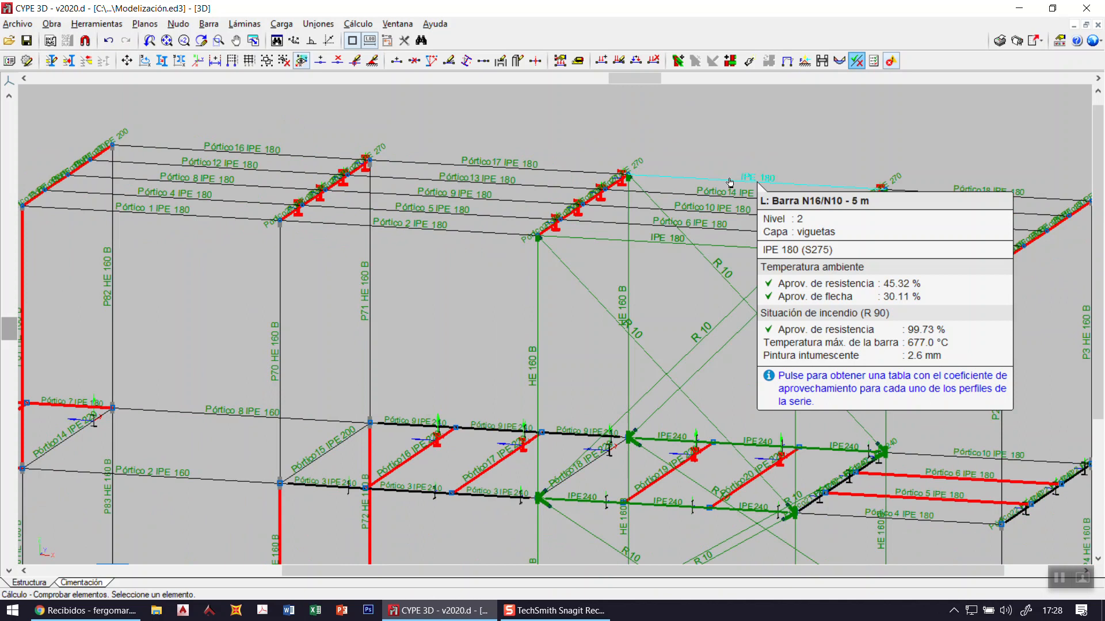
left_click(729, 183)
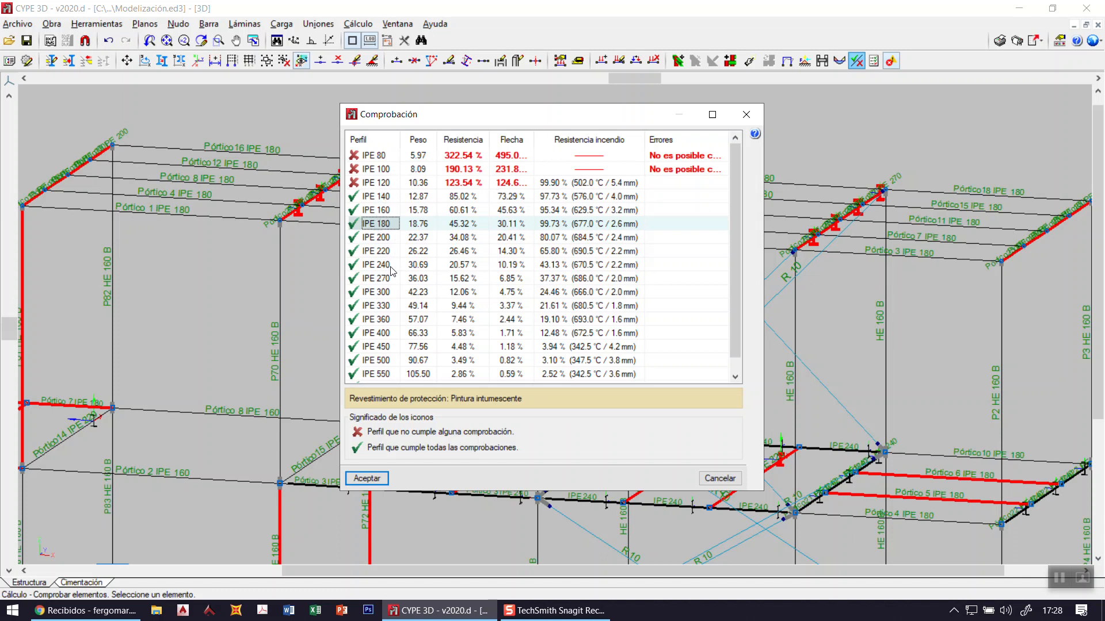
left_click(374, 477)
scroll(729, 126, "down", 2)
middle_click_drag(710, 106, 708, 142, "shift")
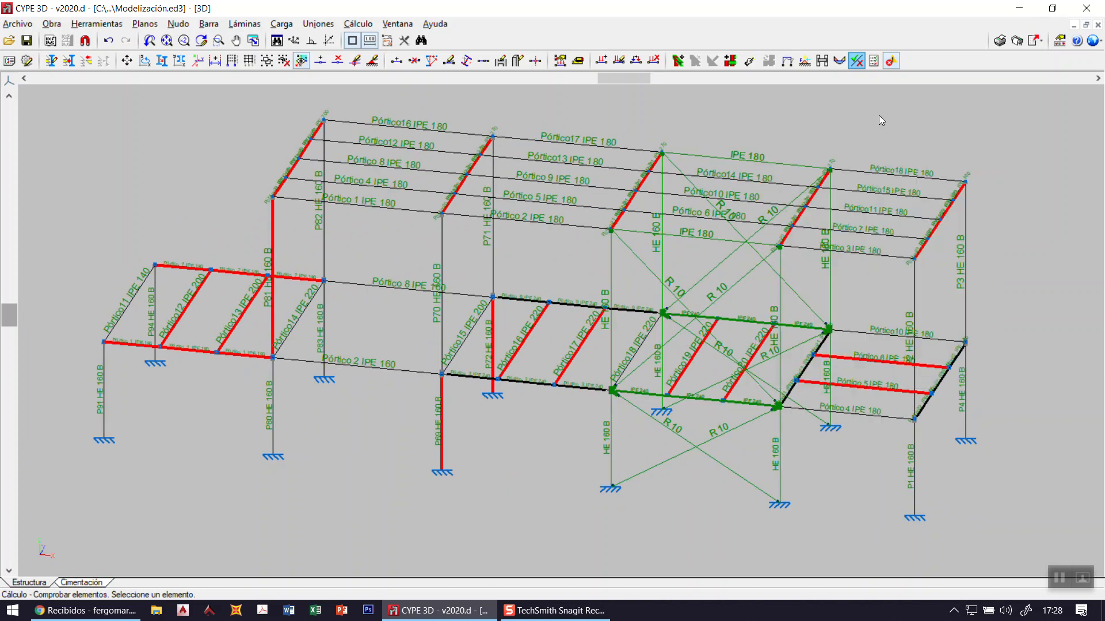
mouse_move(464, 377)
Step: Display the deformed shape of all bars for the Desplazamientos combination PP+CM1+Q1(B)
left_click(839, 60)
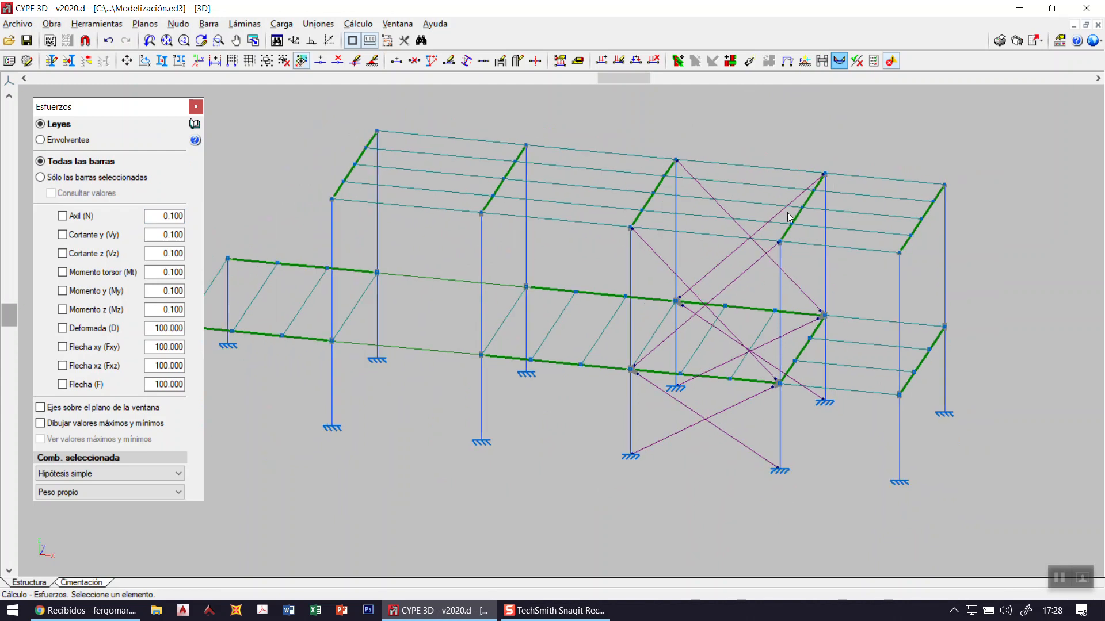
scroll(790, 217, "down", 1)
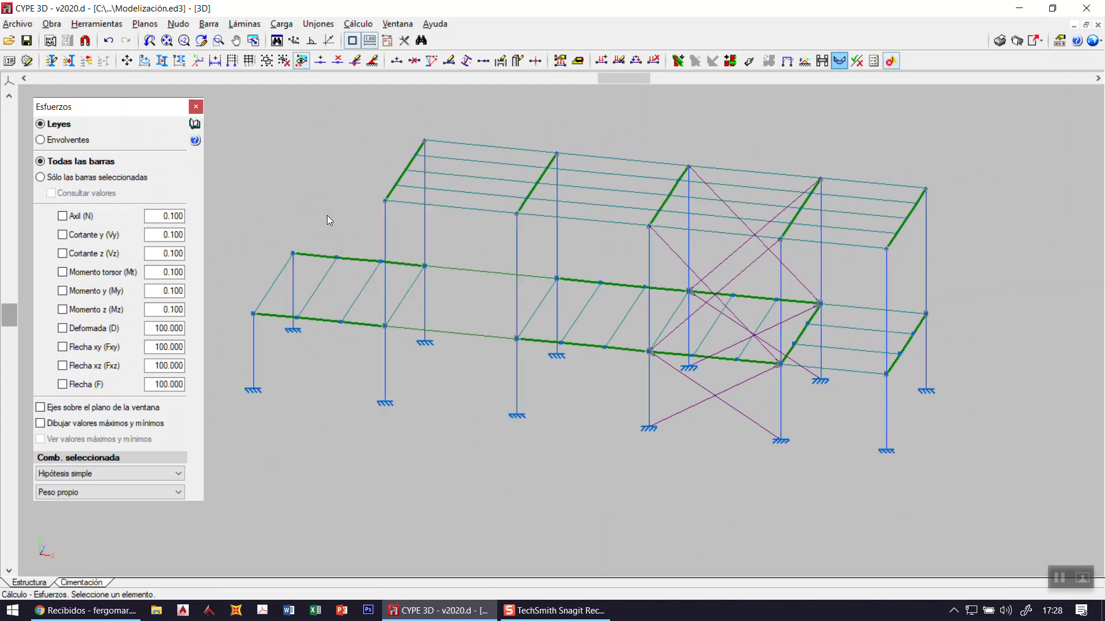
left_click(87, 329)
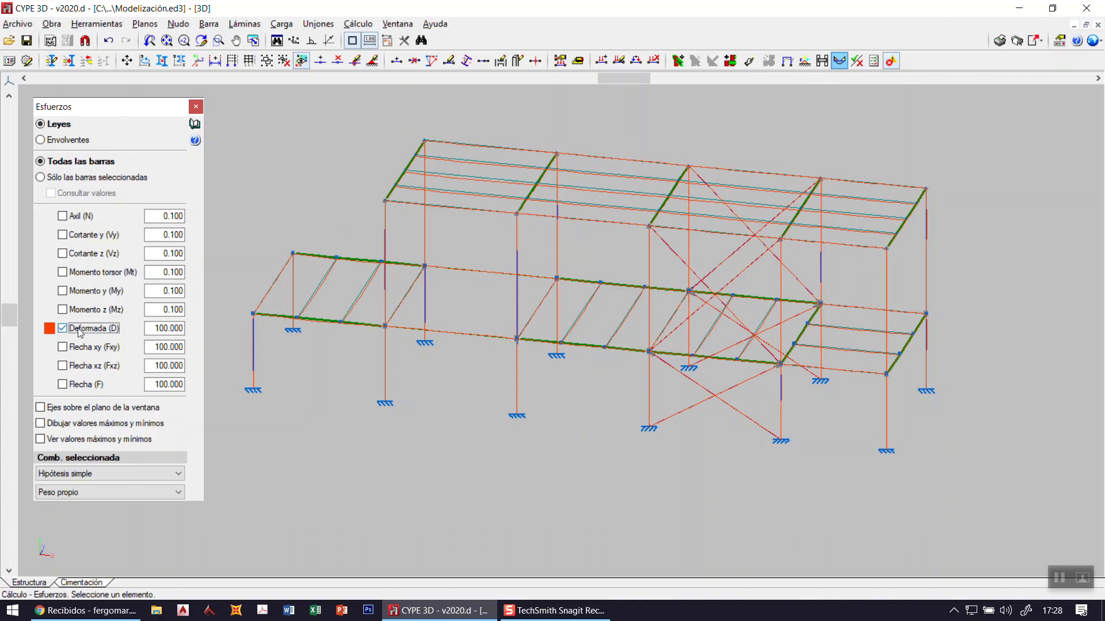
left_click(79, 475)
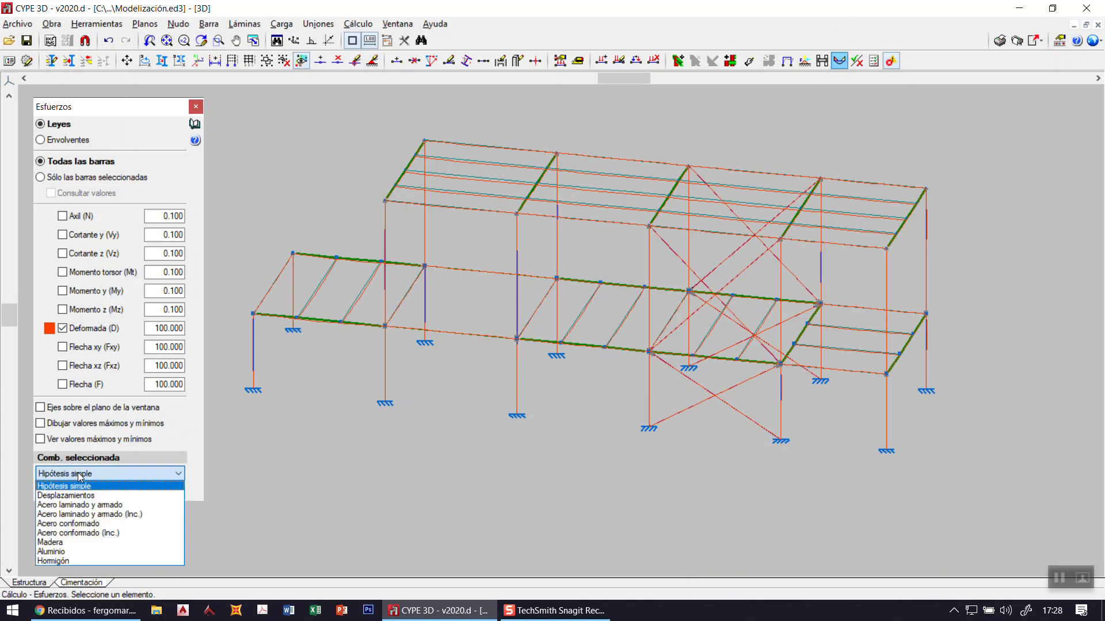
left_click(77, 495)
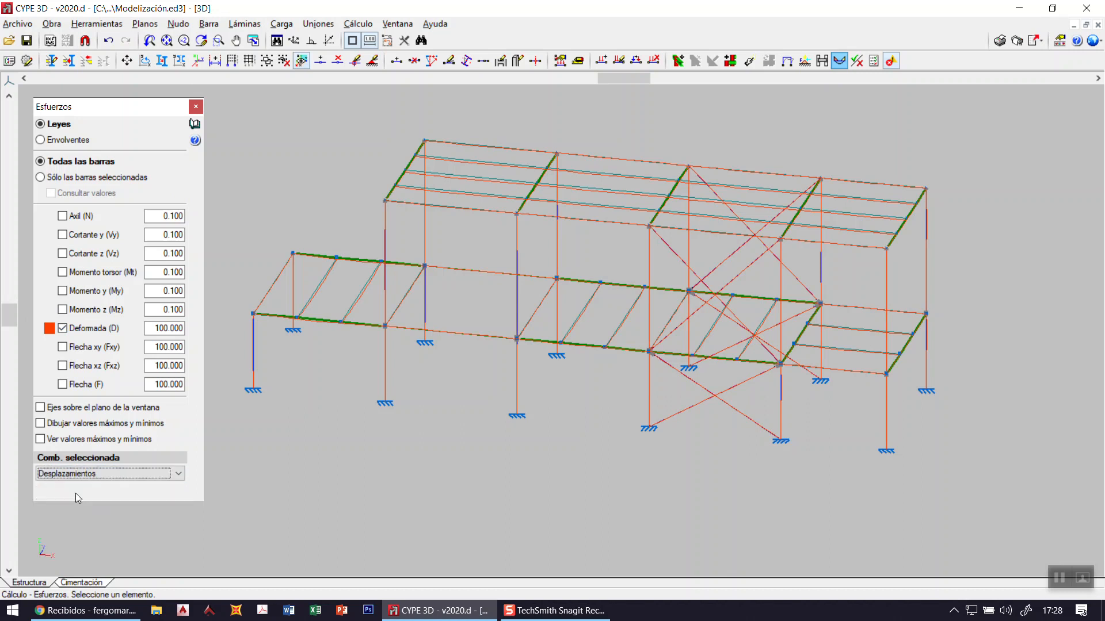
left_click(77, 494)
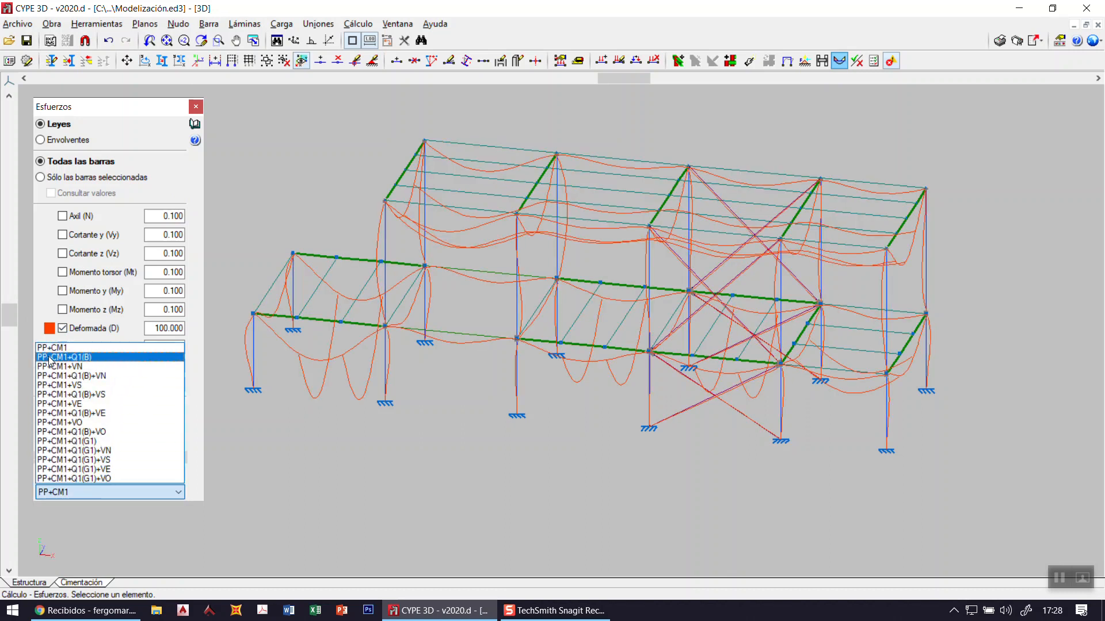
left_click(86, 359)
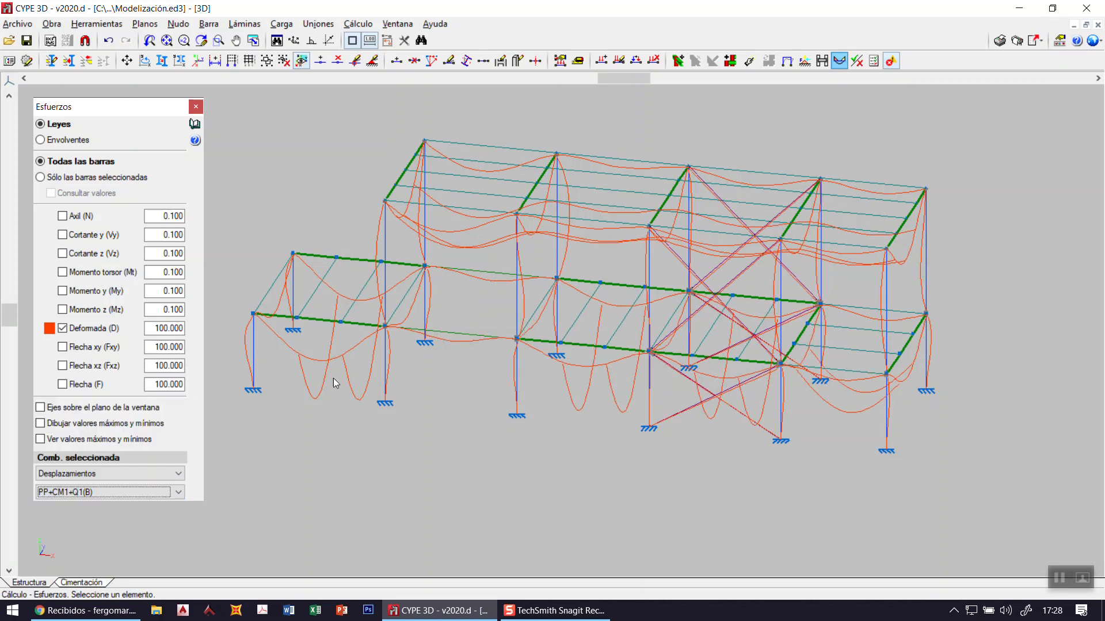
Step: Set the Deformada scale to 30 and inspect the deformed structure from both sides
double_click(167, 328)
type("30")
key("Tab")
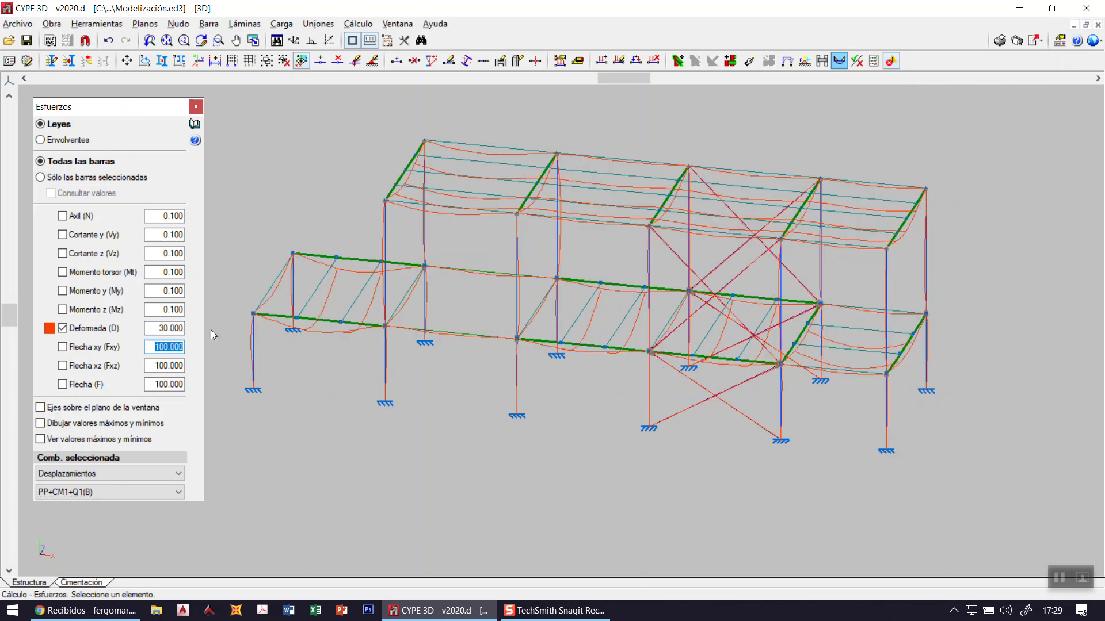
middle_click_drag(562, 335, 636, 320, "shift")
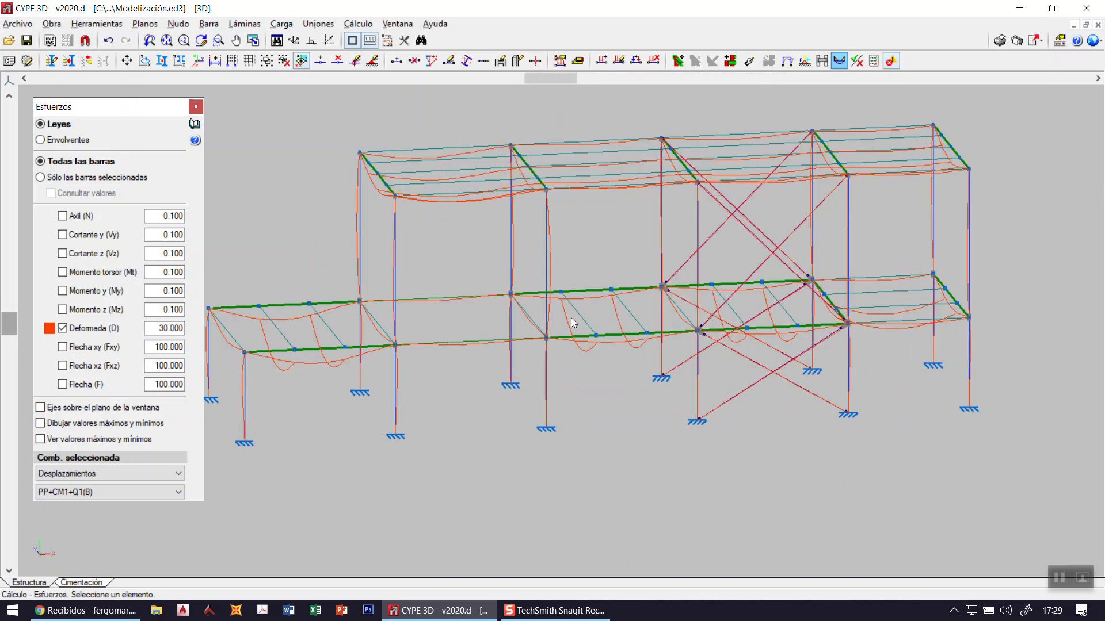
middle_click_drag(603, 272, 498, 260, "shift")
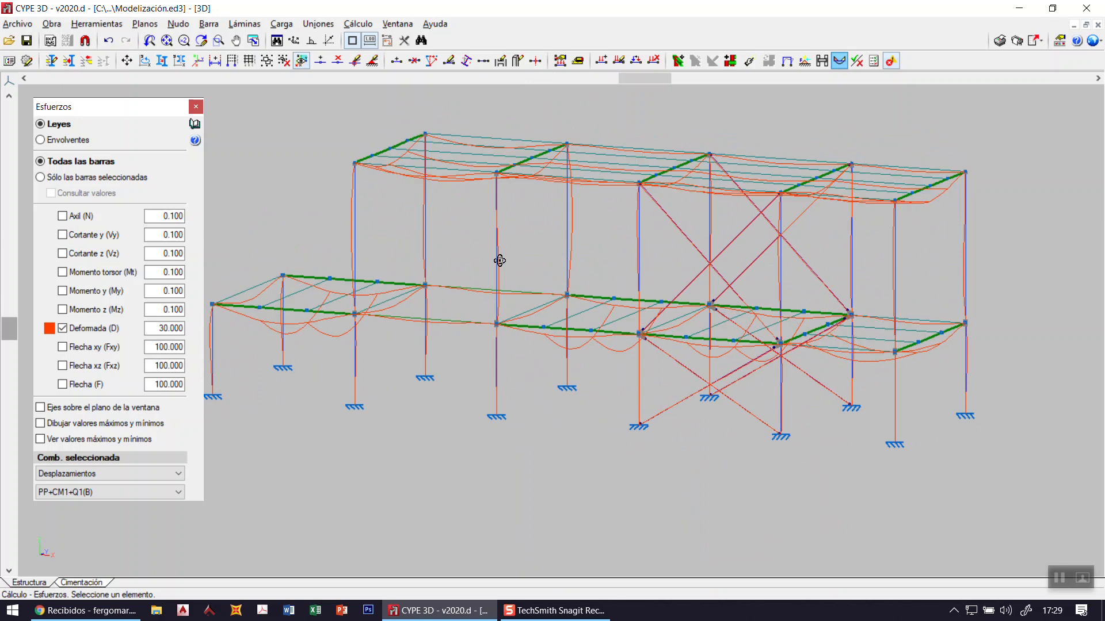
Step: Show the deformed shape for combination PP+CM1+Q1(B)+VN, inspect the frames from the end, and turn Deformada off
left_click(101, 492)
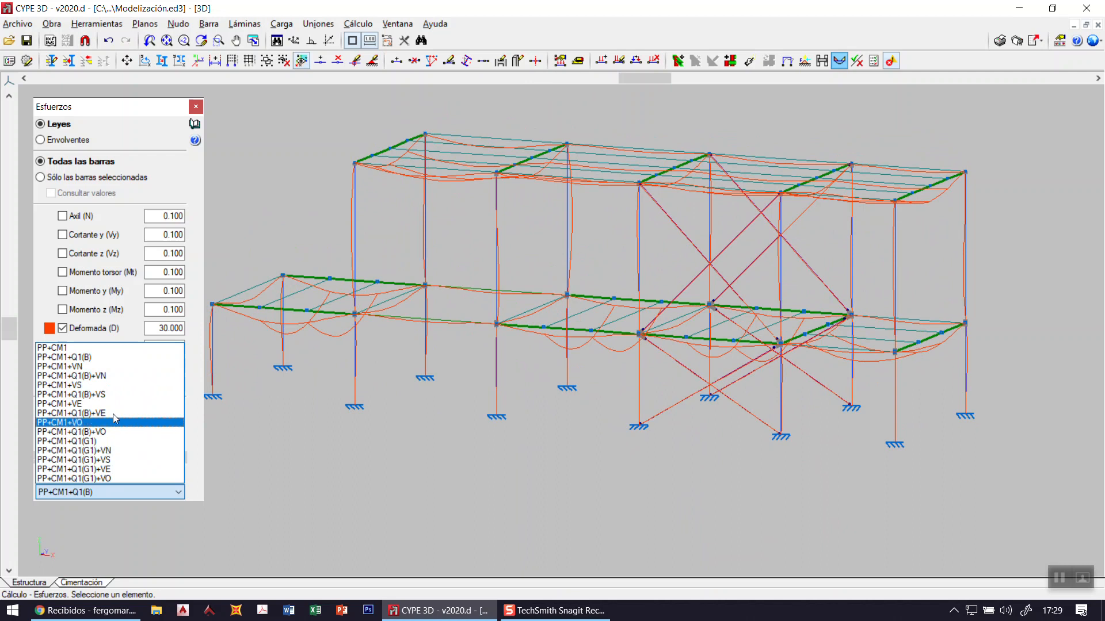
left_click(111, 376)
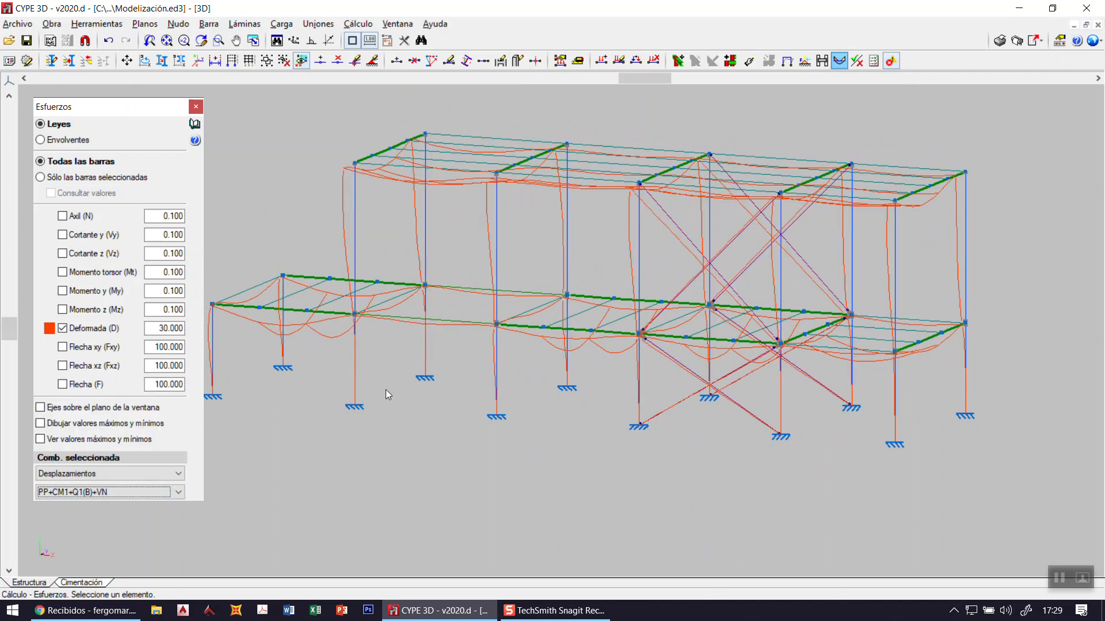
middle_click_drag(545, 394, 372, 390)
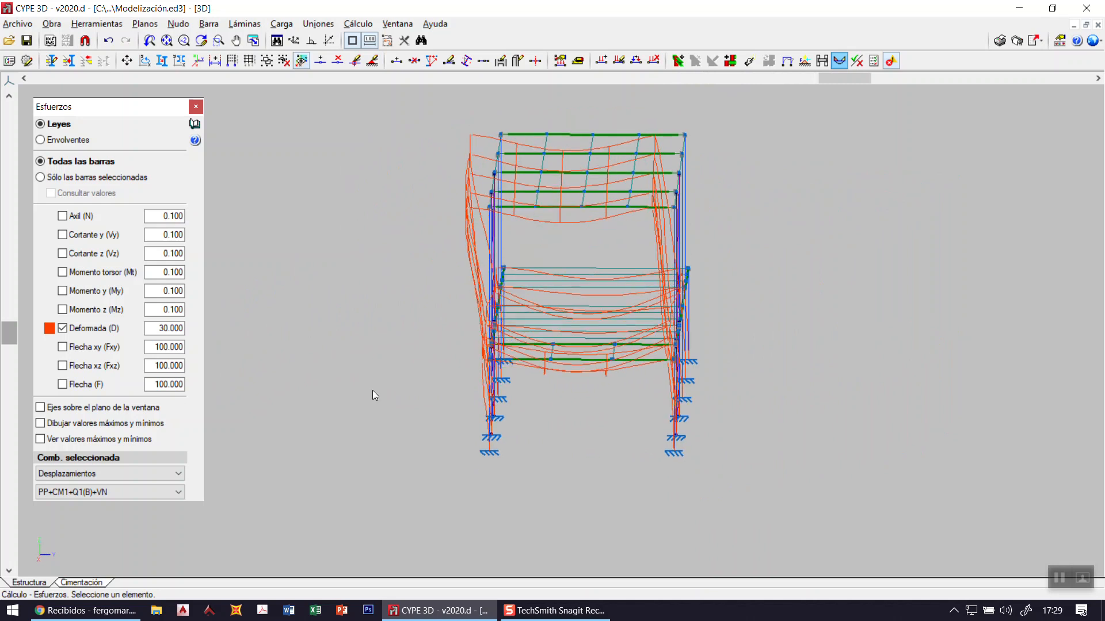
middle_click_drag(409, 319, 636, 350)
left_click(73, 328)
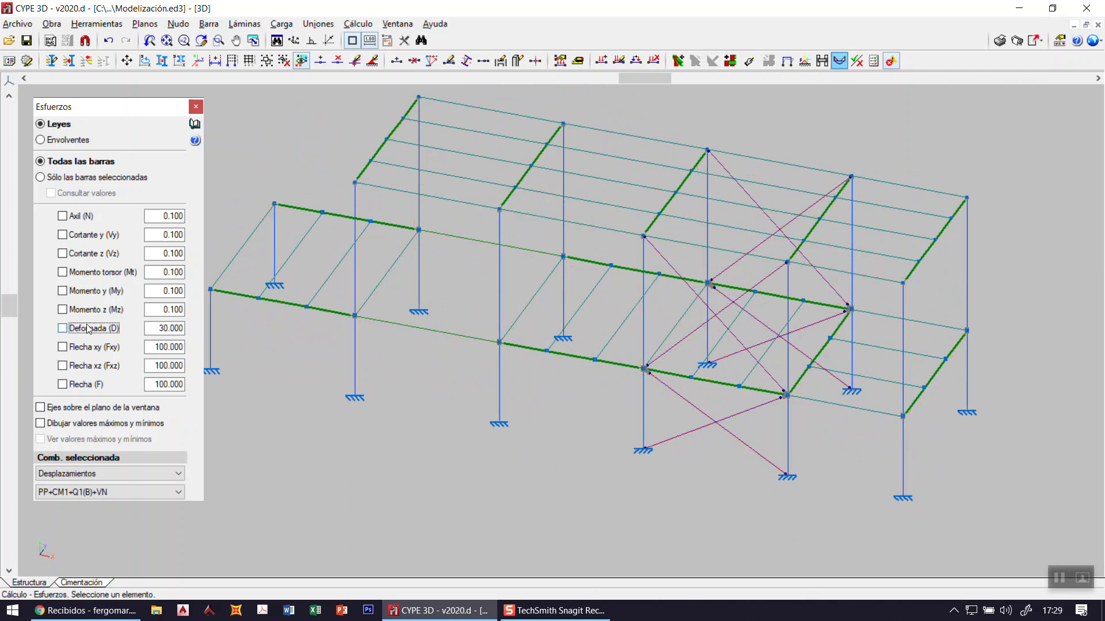
scroll(531, 316, "down", 1)
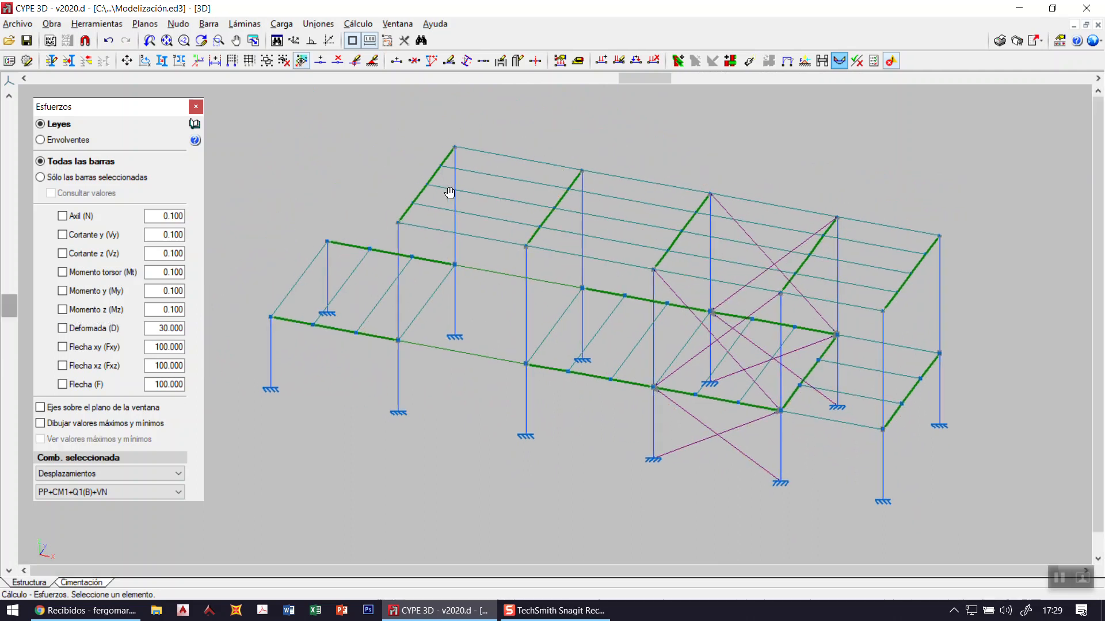